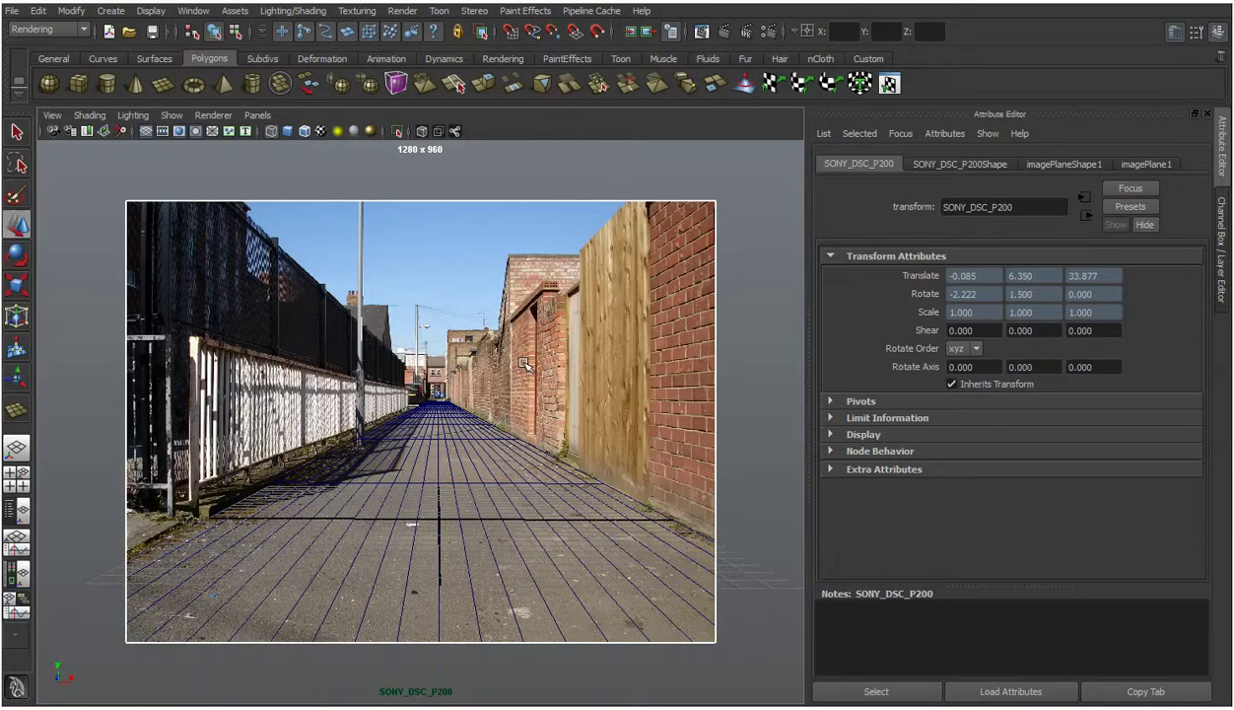
Create a long, thin polygon cube beside the ground plane's edge and raise it to the wooden fence's height, using a perspective view.
left_click(79, 85)
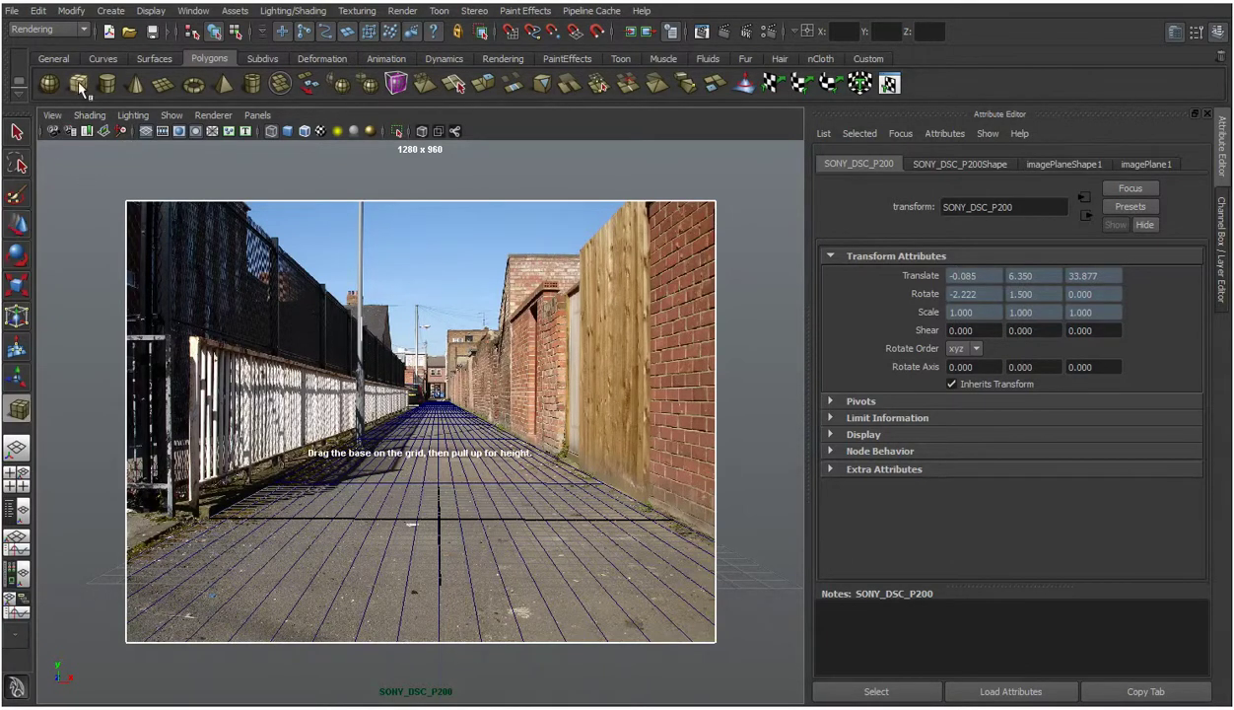
key("space")
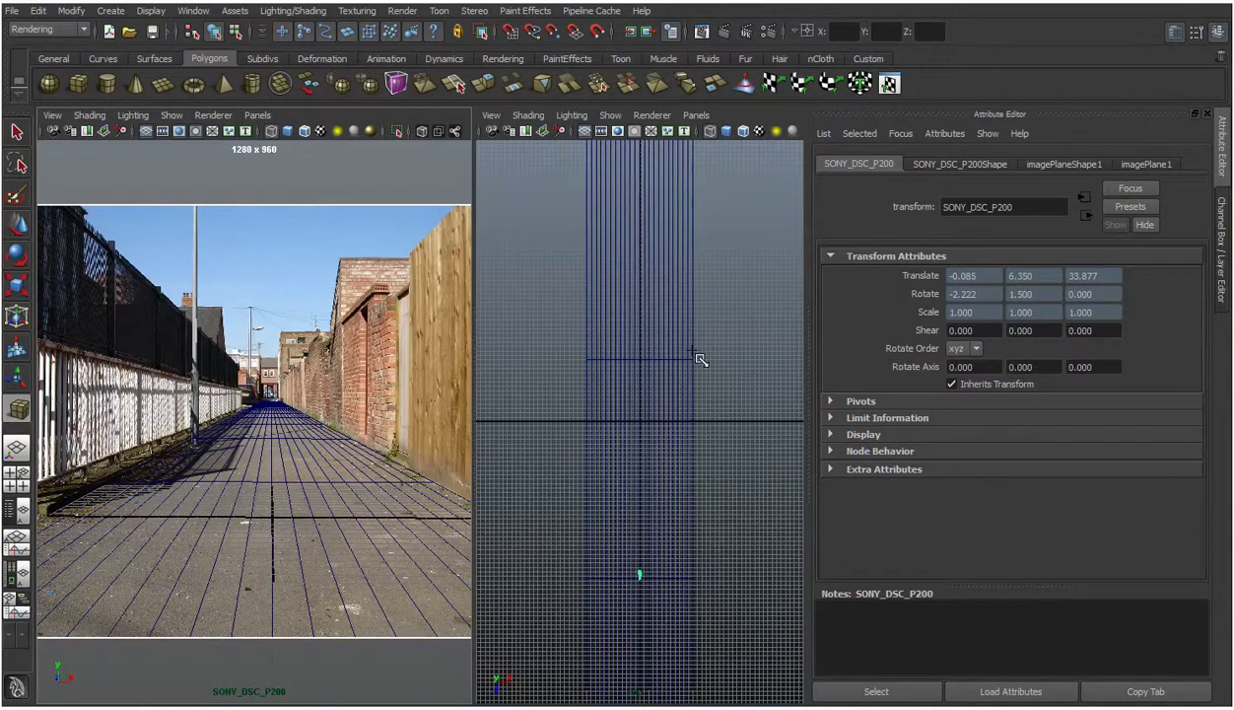
left_click_drag(697, 355, 710, 538)
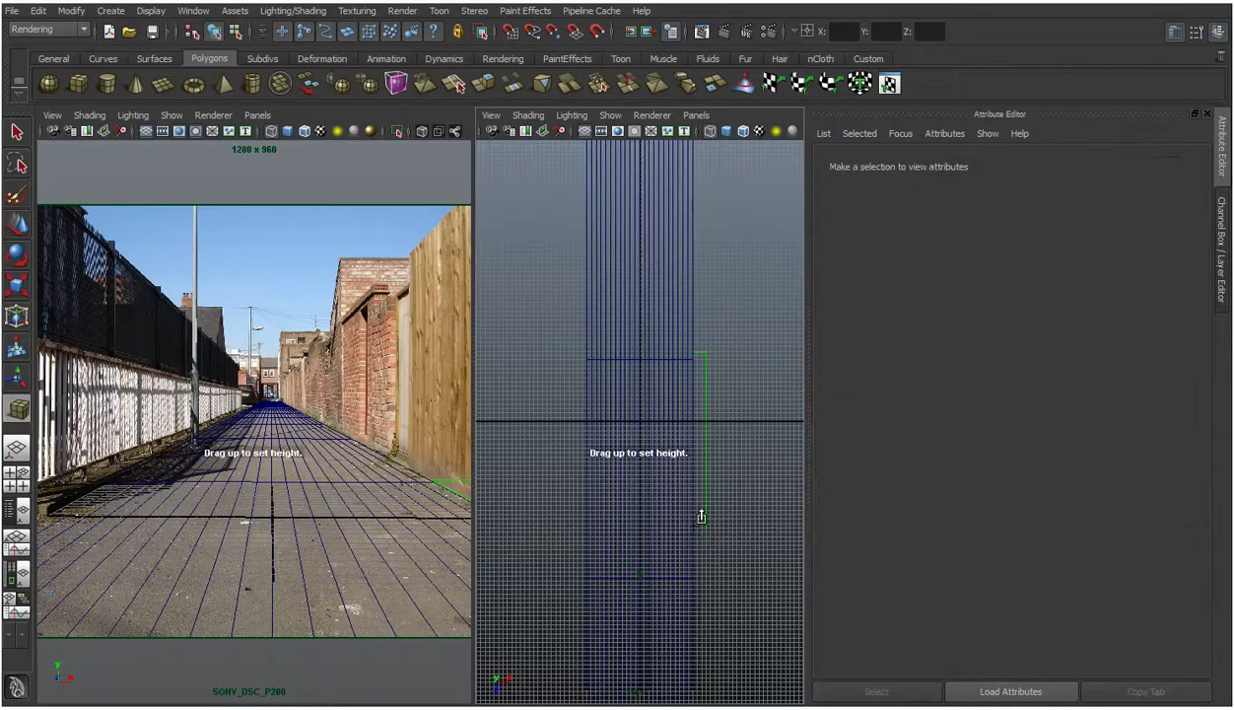
left_click(696, 114)
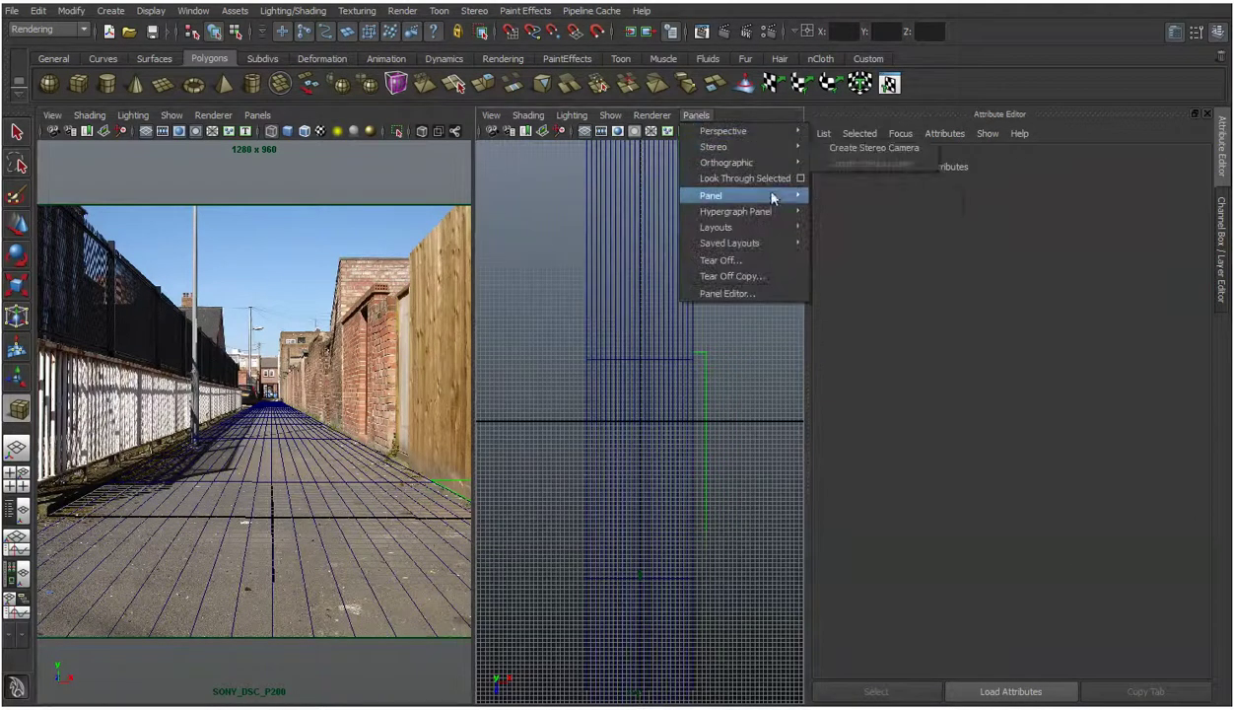
left_click(841, 164)
left_click_drag(707, 375, 705, 315)
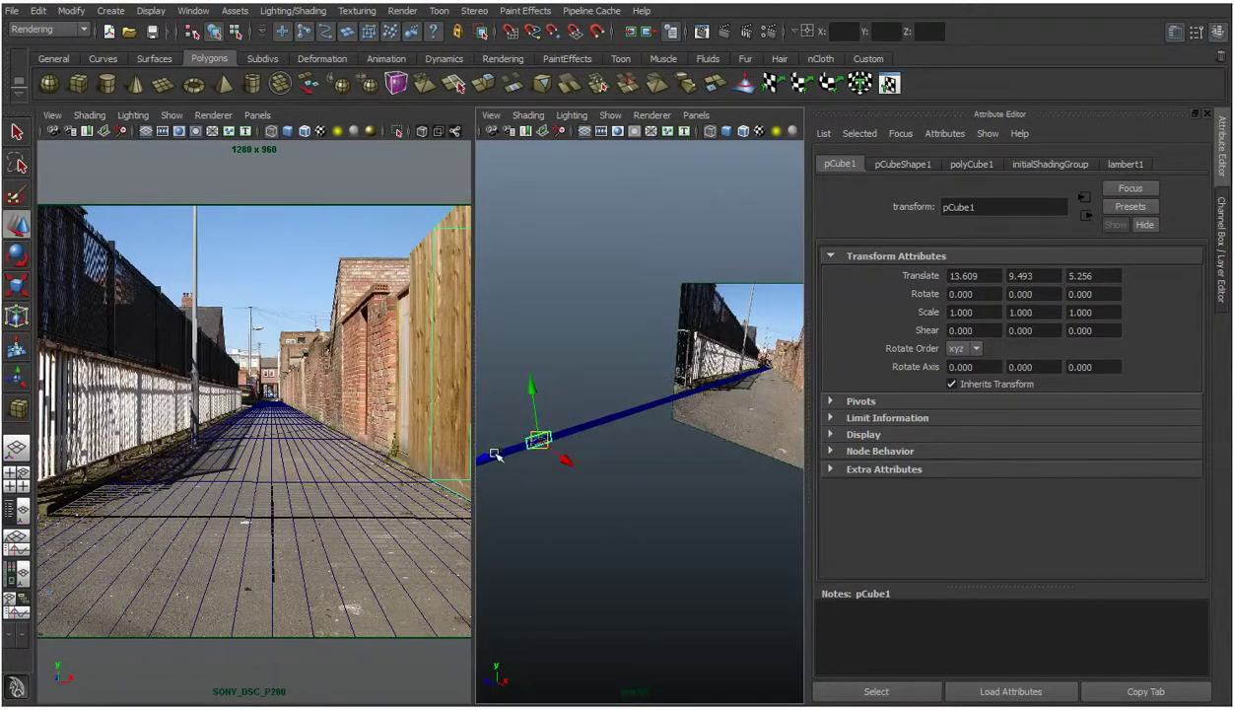
Slide the fence box along Z to -3.289 and place a duplicate farther down the alley at Z -44.502.
mouse_move(494, 455)
left_mouse_down()
mouse_move(550, 429)
mouse_move(498, 443)
left_mouse_up()
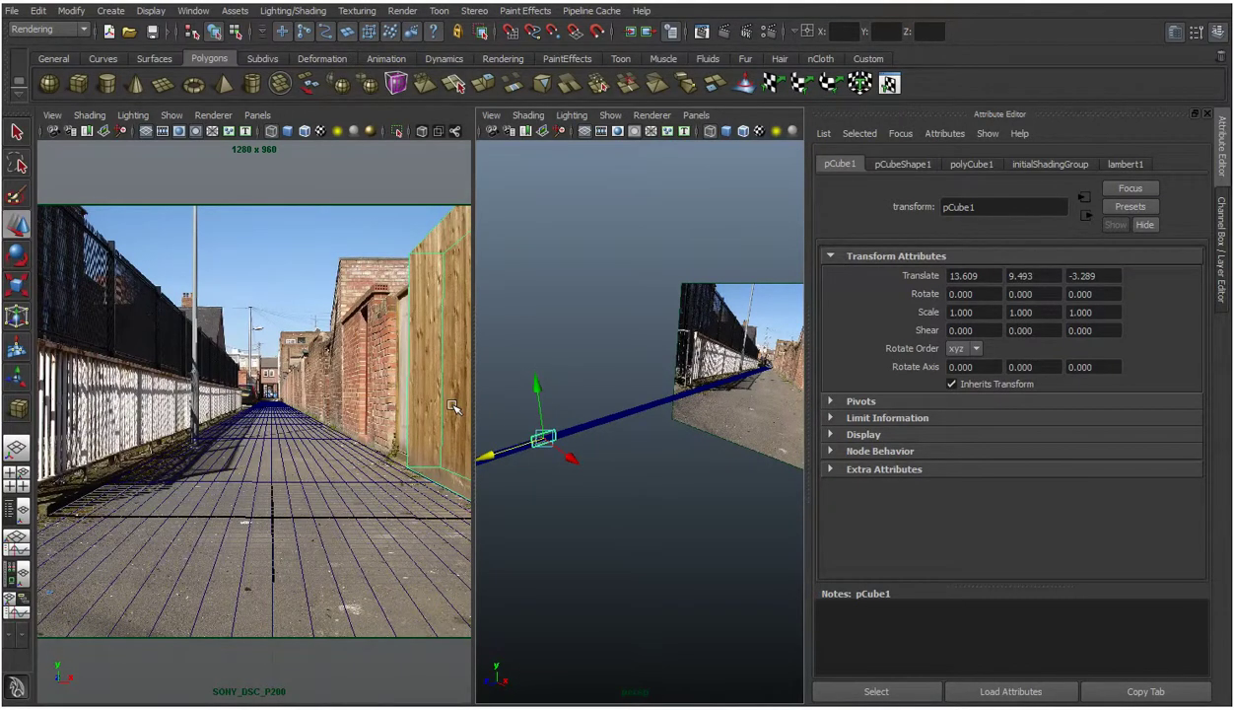
key("ctrl+d")
left_click_drag(495, 458, 519, 444)
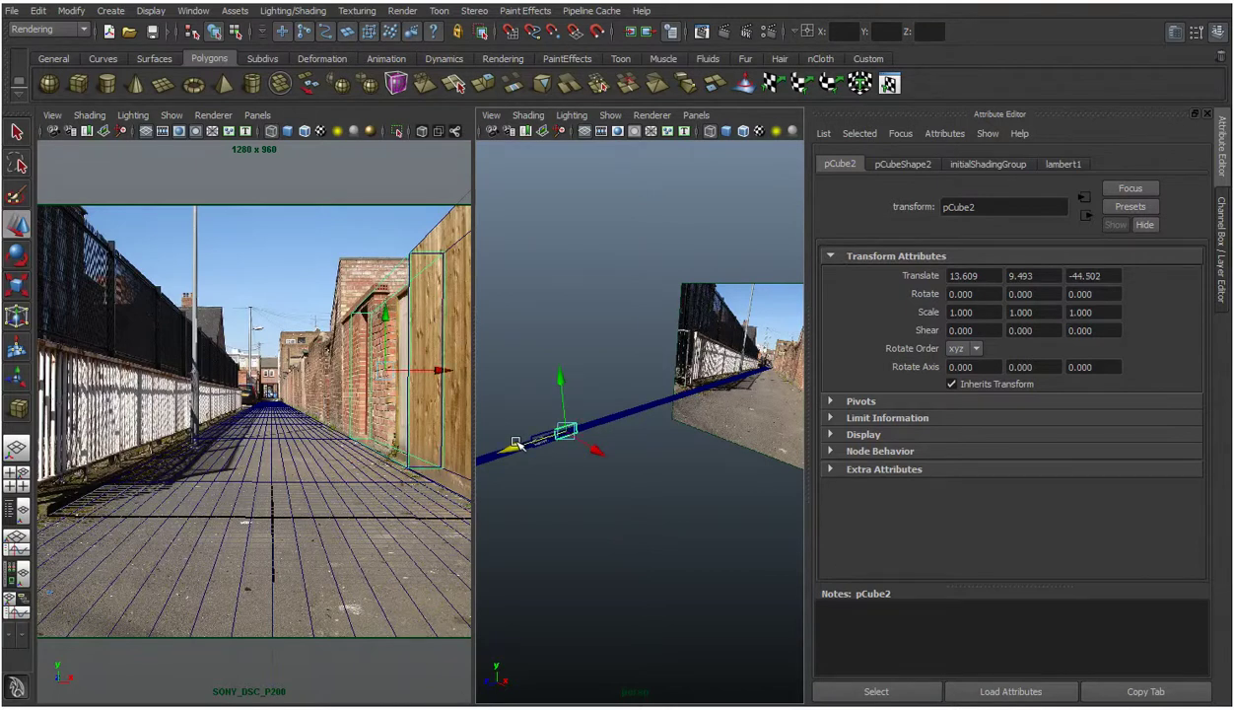
Lower the top face of the duplicated box to match the lower section beyond the wooden fence in the photo.
scroll(576, 441, "up", 5)
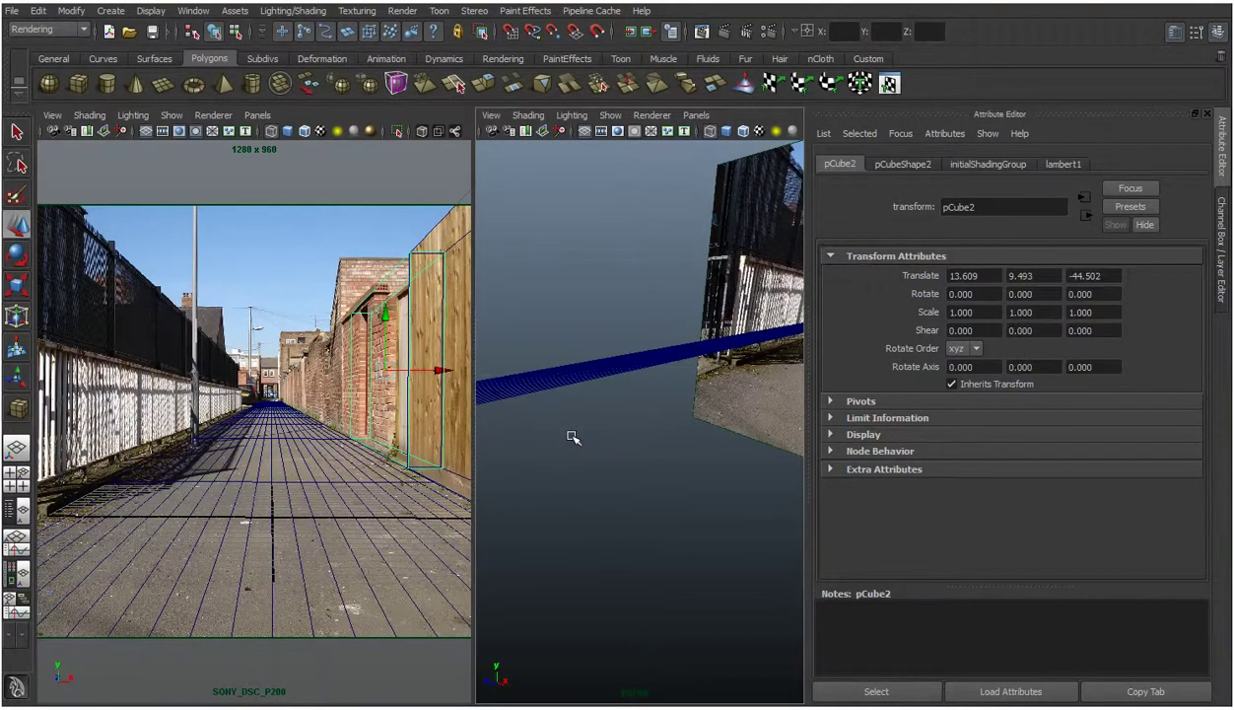
key("f")
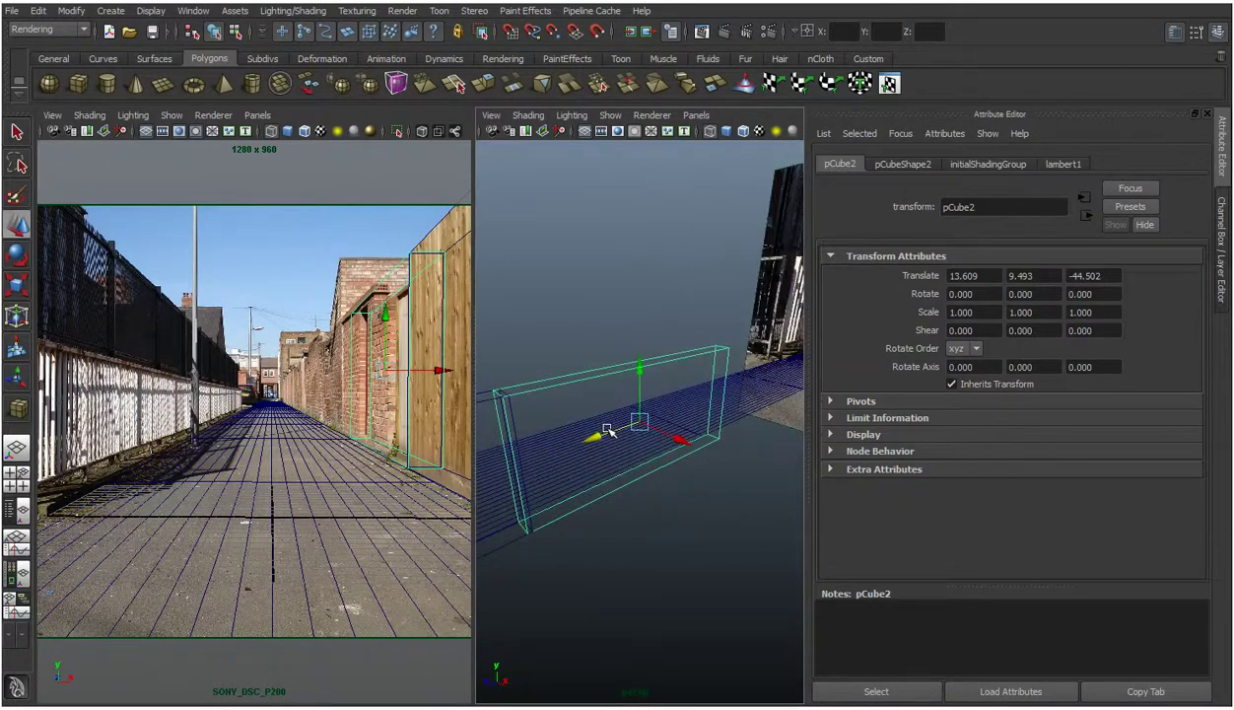
key("space")
right_click(616, 377)
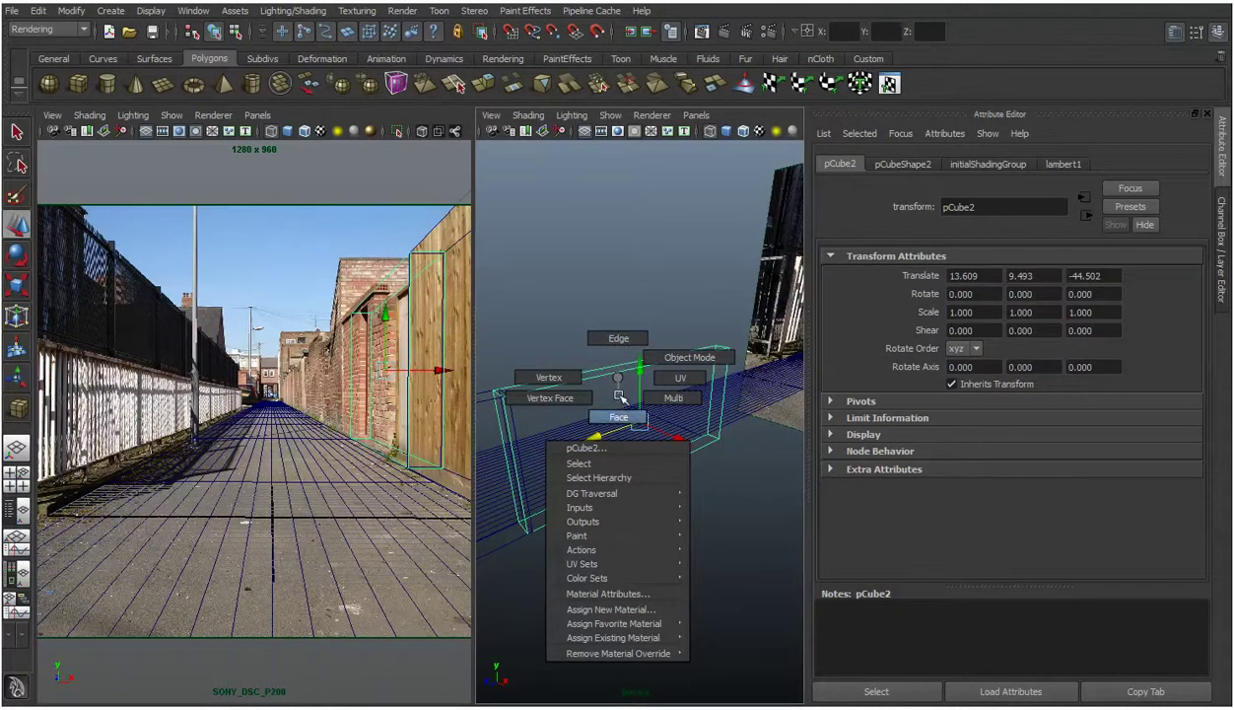
right_click_drag(621, 409, 622, 411)
scroll(611, 366, "up", 3)
left_click(611, 367)
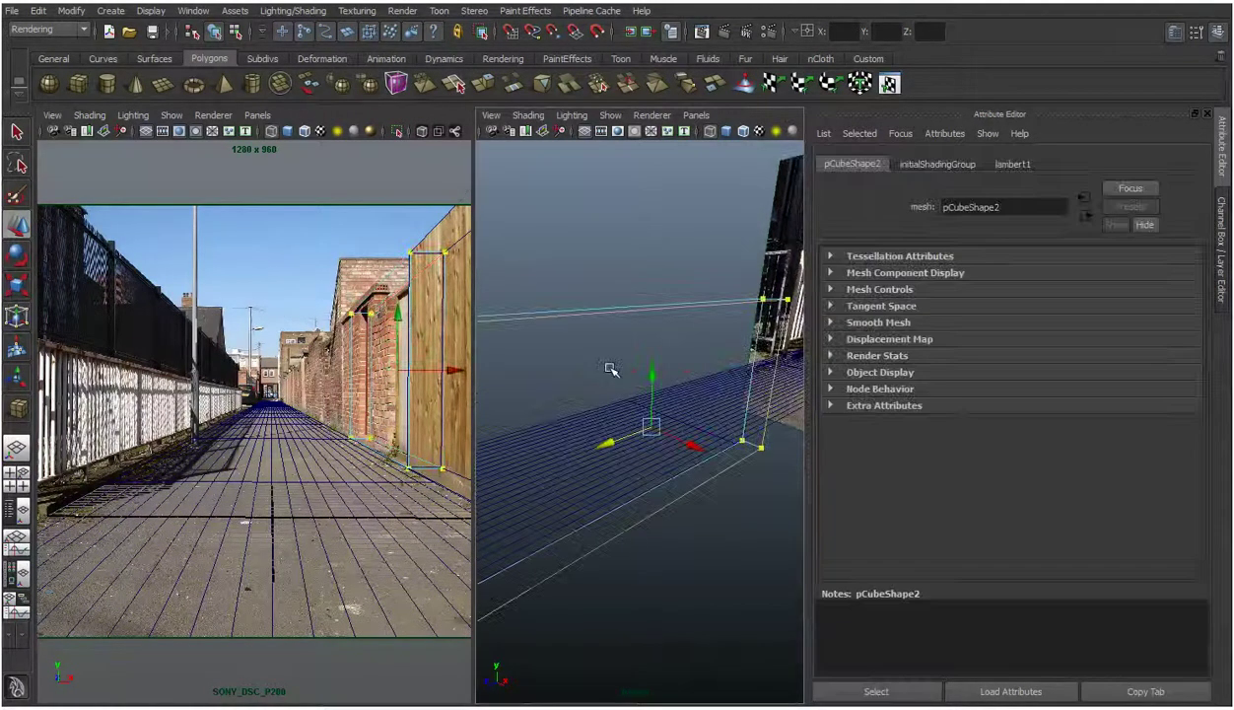
left_click(634, 304)
left_click(641, 263)
left_click_drag(640, 264, 636, 295)
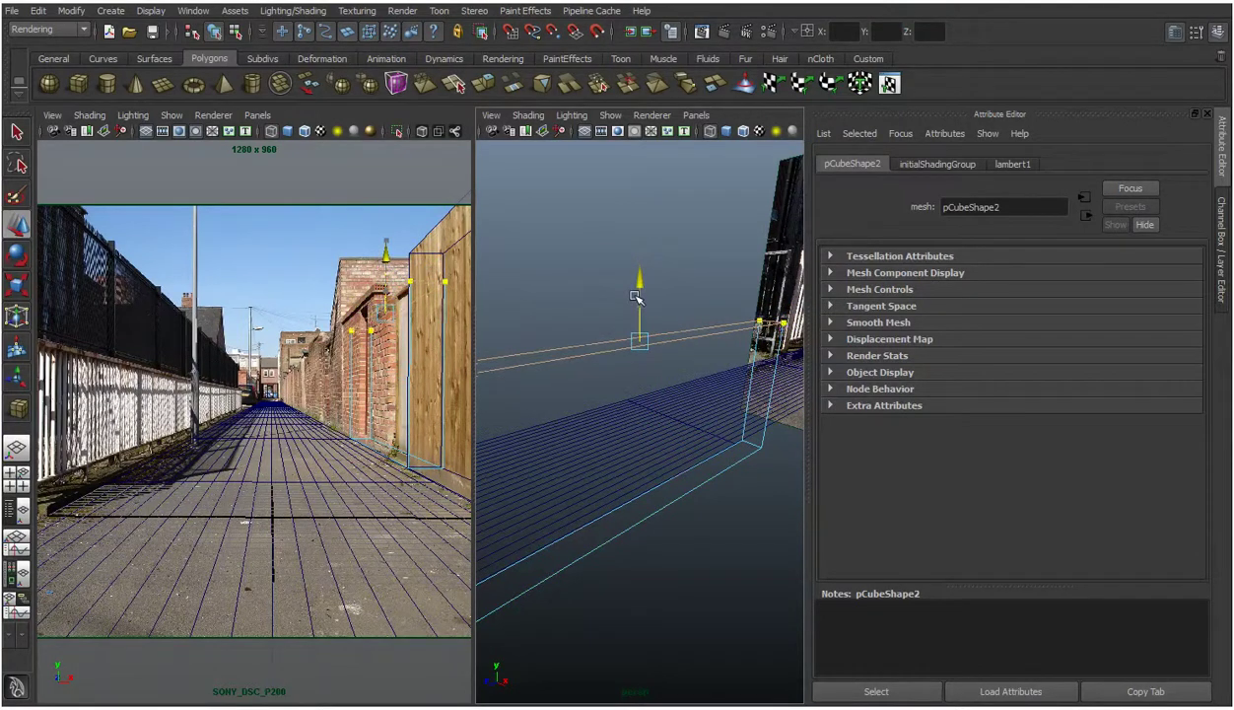
Pull in the second box's far end face to shorten it and fine-tune the height of its top face.
left_click(759, 365)
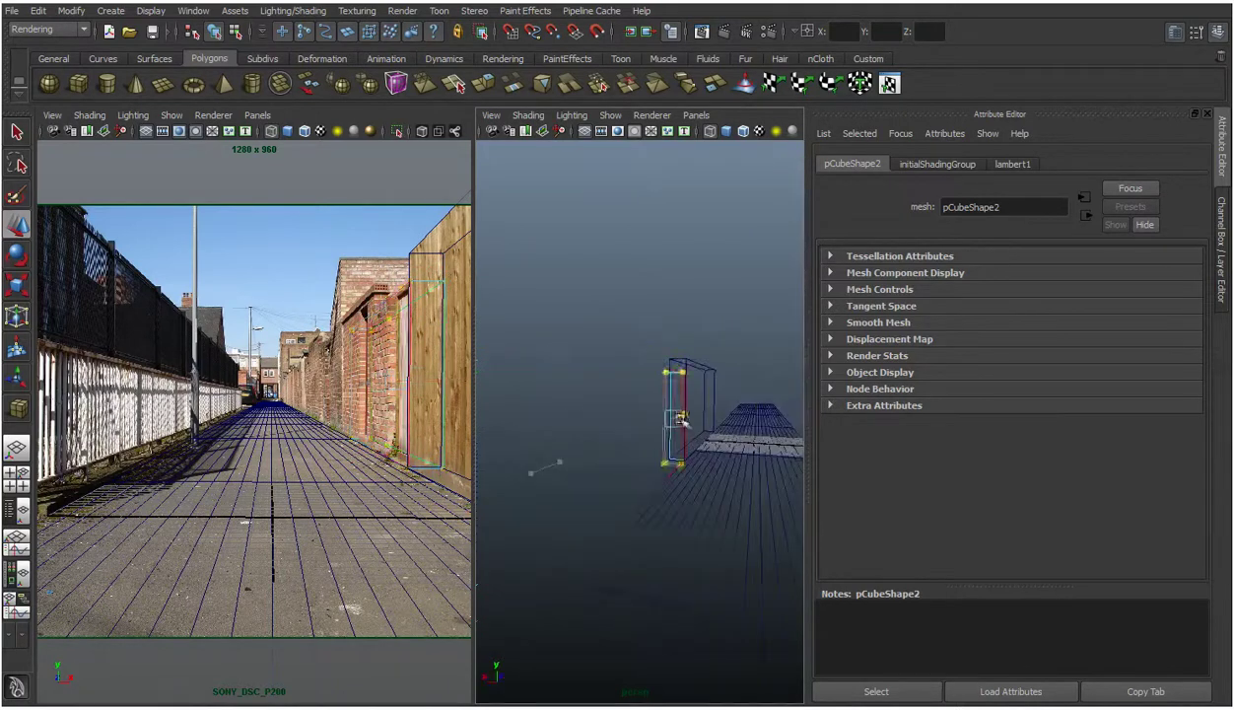
left_click_drag(685, 423, 658, 431)
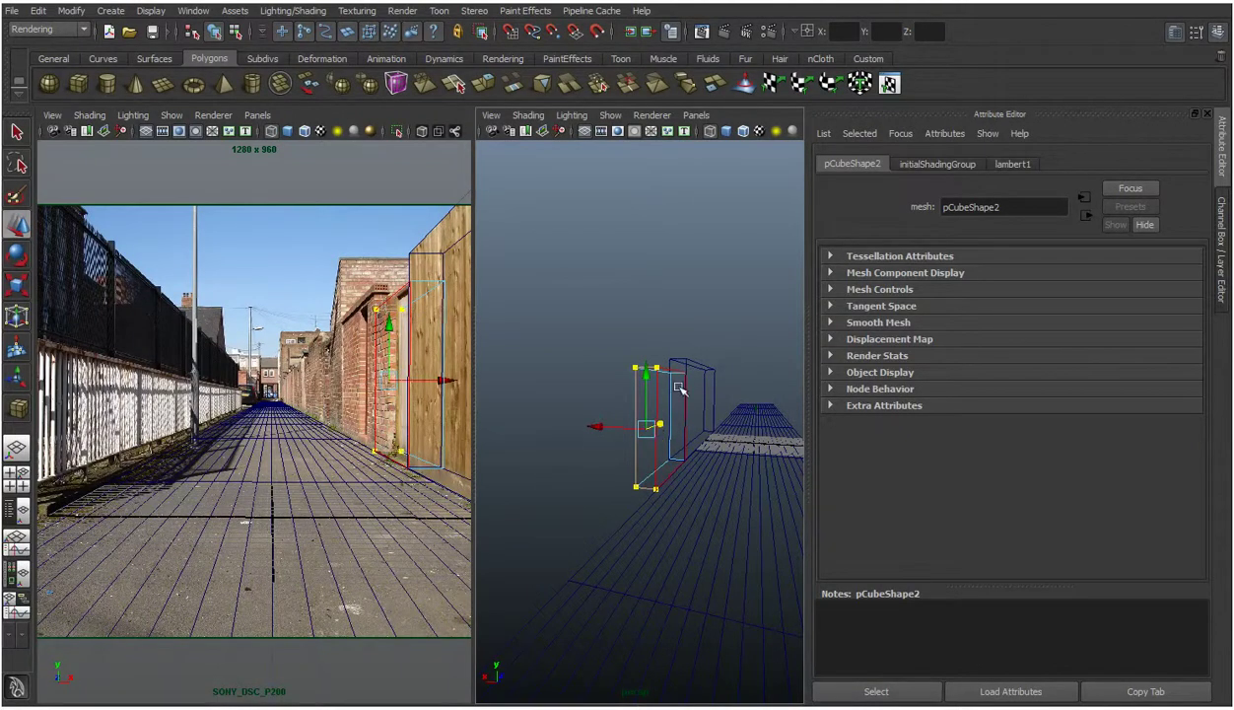
left_click_drag(649, 414, 665, 351, "alt")
left_click(665, 351)
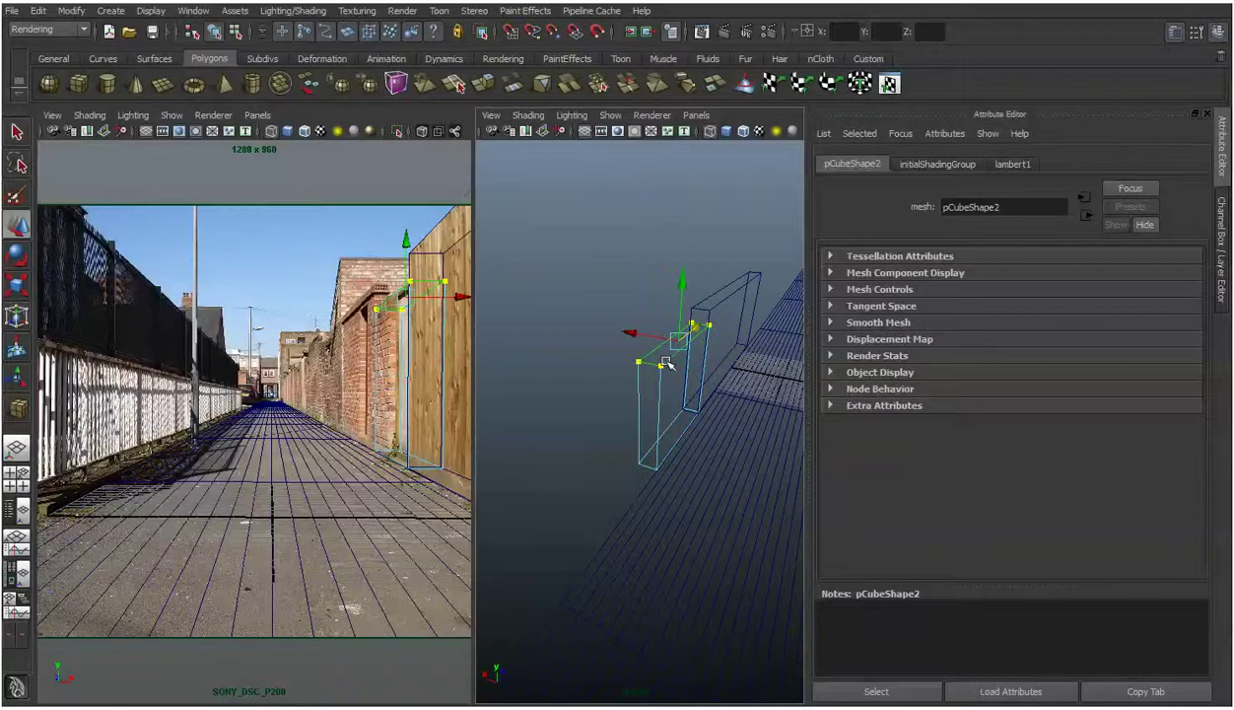
left_click(683, 292)
left_click_drag(683, 290, 683, 286)
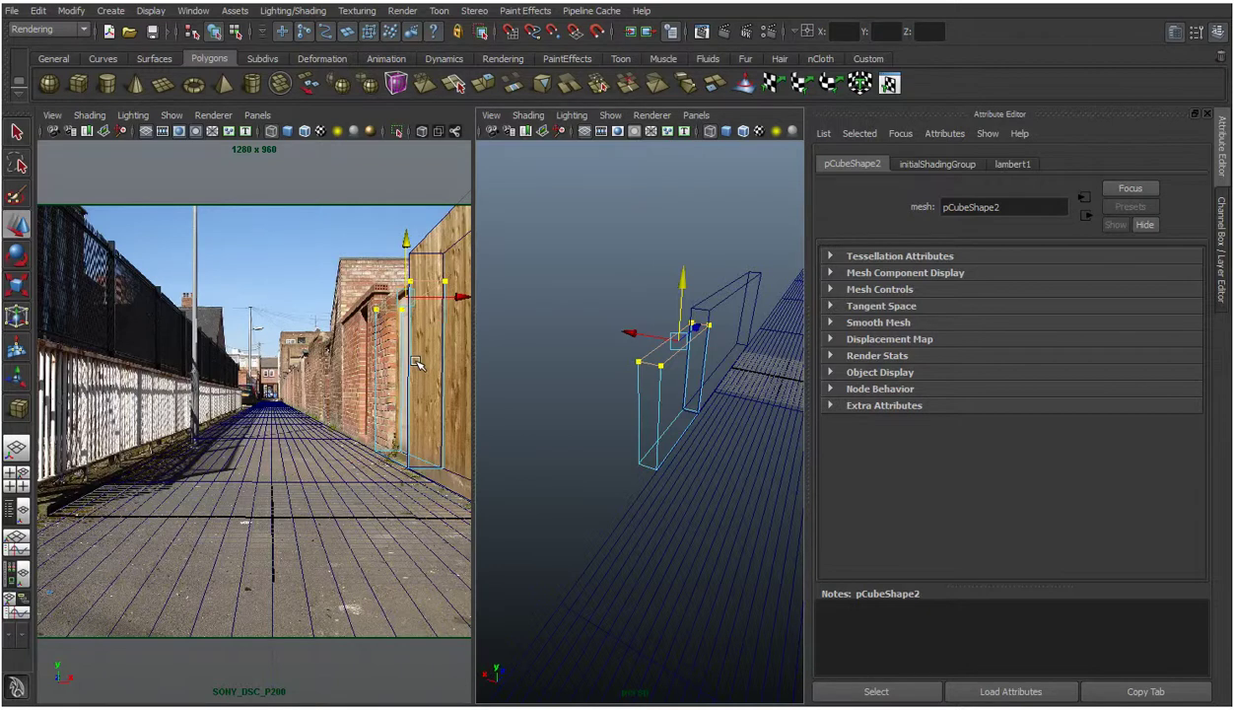
Return the second box to object mode and move a duplicate of it farther down the alley.
right_click(648, 364)
right_click_drag(648, 365, 678, 344)
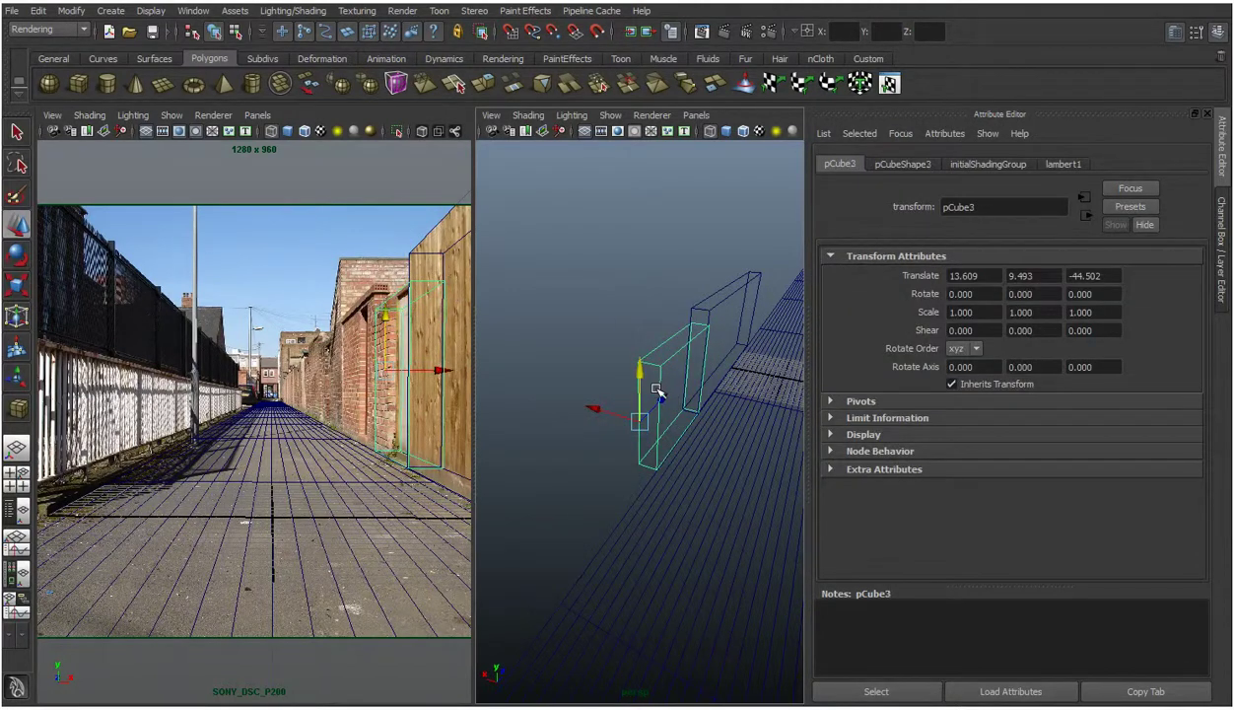
left_click_drag(651, 398, 576, 460)
Raise the third box's top face and reposition its far end face to match the brick wall section.
right_click(599, 404)
right_click_drag(599, 404, 599, 444)
left_click(606, 400)
left_click_drag(603, 366, 609, 328)
left_click(545, 458)
left_click_drag(582, 466, 404, 588)
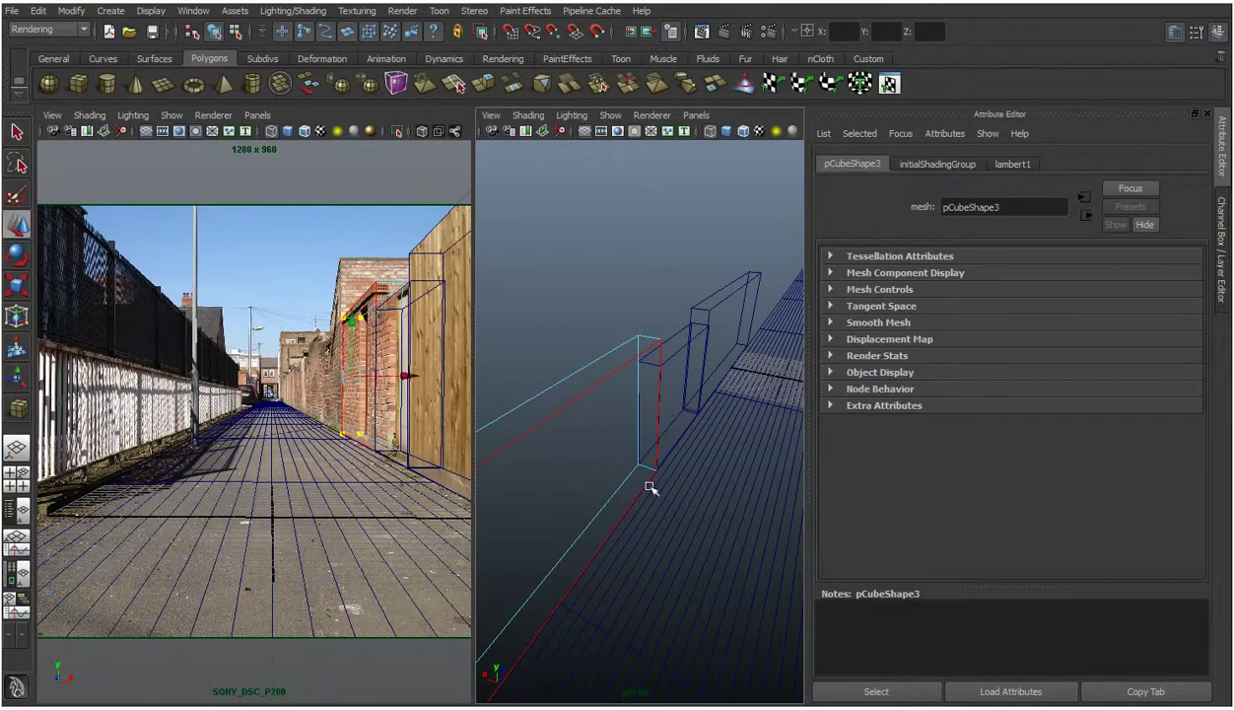
Shift the third box along X to 12.735 and place a duplicate of it farther along at Z -97.717.
left_click_drag(658, 414, 748, 395, "alt")
left_click(682, 422)
left_click_drag(618, 488, 617, 487)
key("F8")
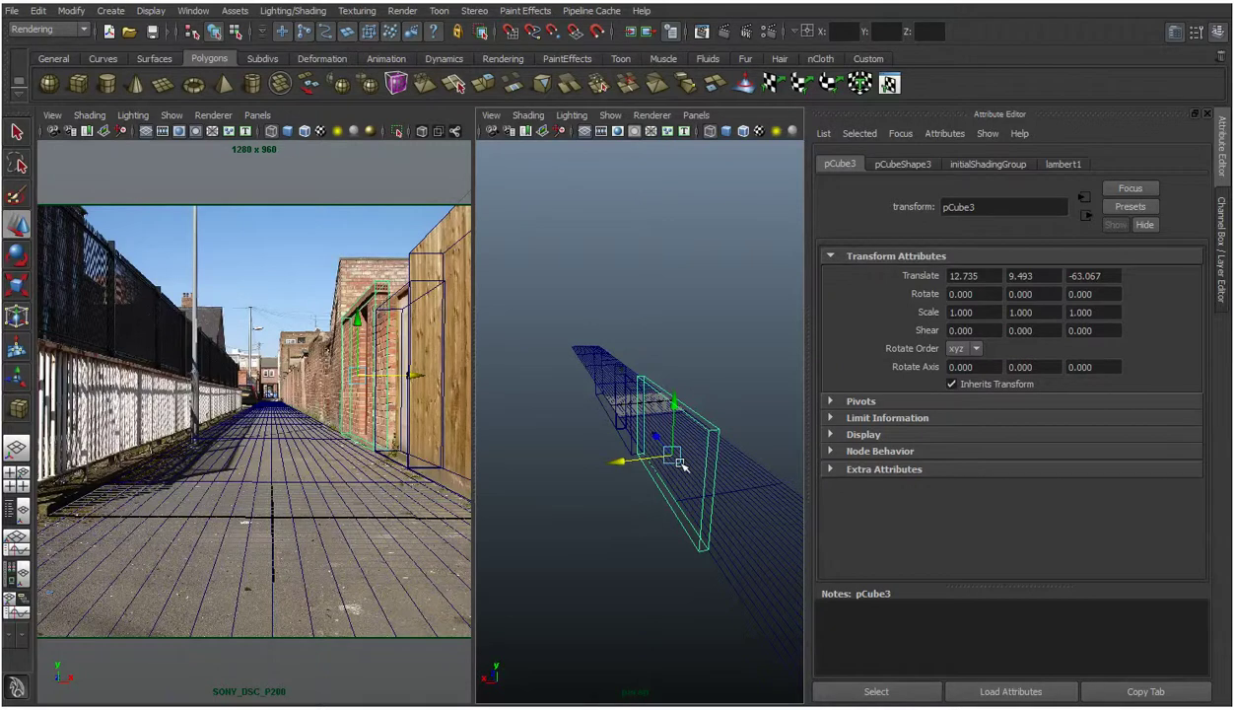
left_click_drag(676, 463, 684, 584)
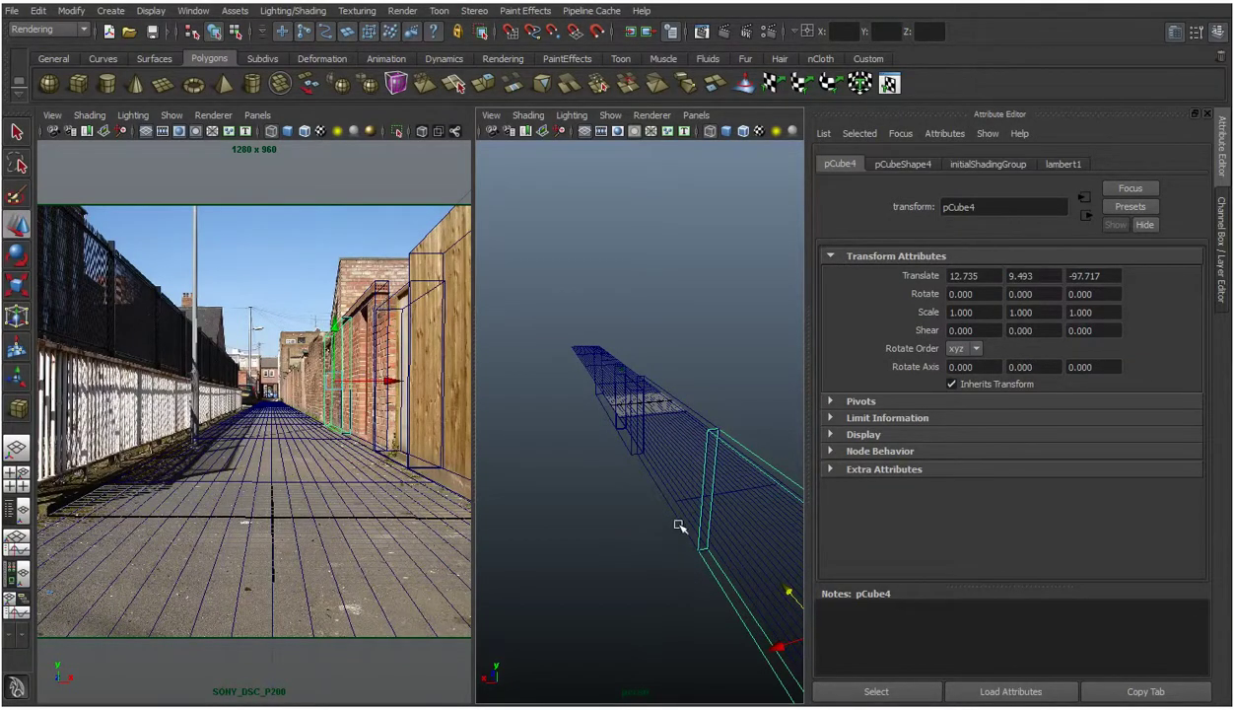
Widen the fourth box away from the alley by its outer side face and position it at X 22.014.
left_click_drag(702, 482, 636, 406, "alt")
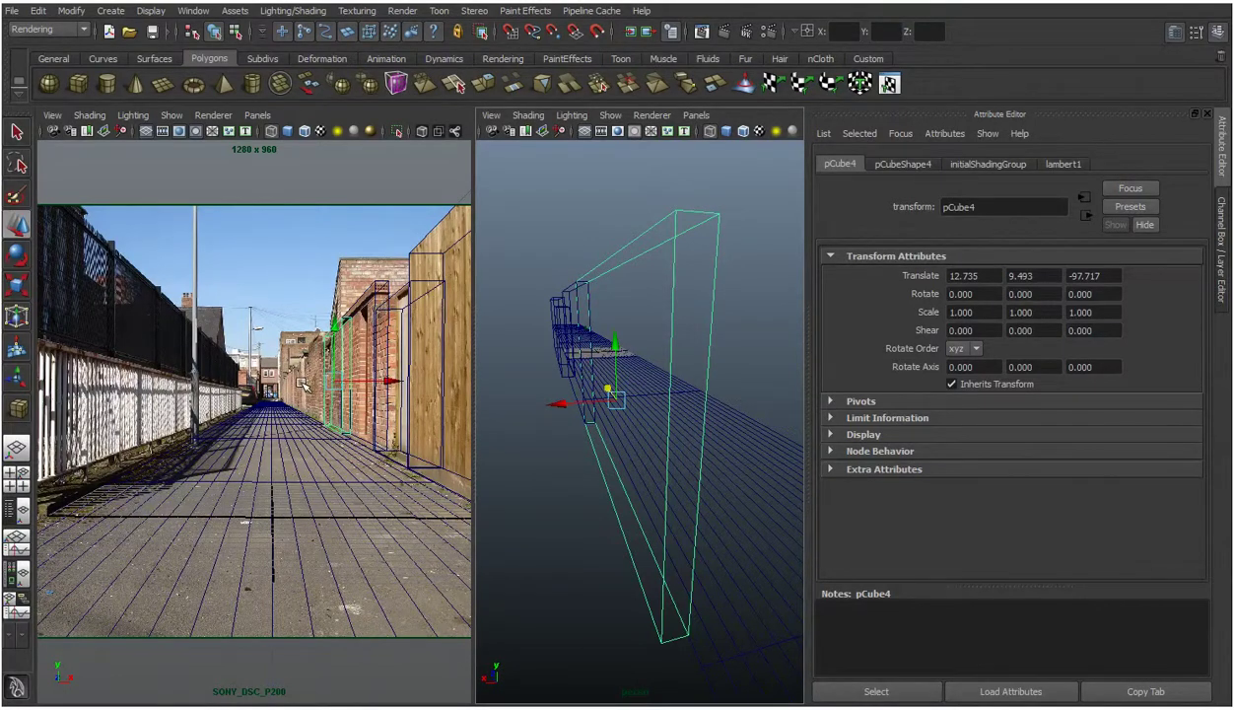
right_click(665, 472)
left_click(667, 508)
left_click(622, 493)
left_click_drag(541, 389, 467, 391)
left_click_drag(390, 416, 414, 410)
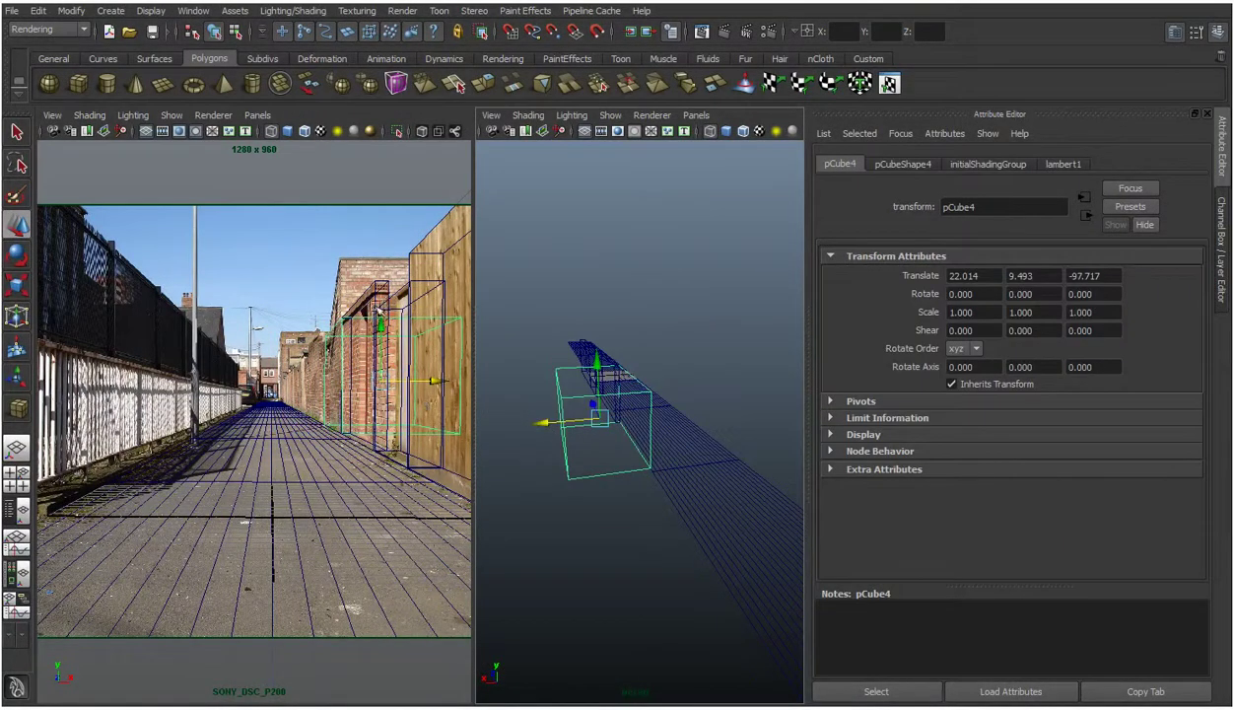
Raise the fourth box's near top edge to the tall brick building's roofline and pull its far face closer.
right_click(567, 374)
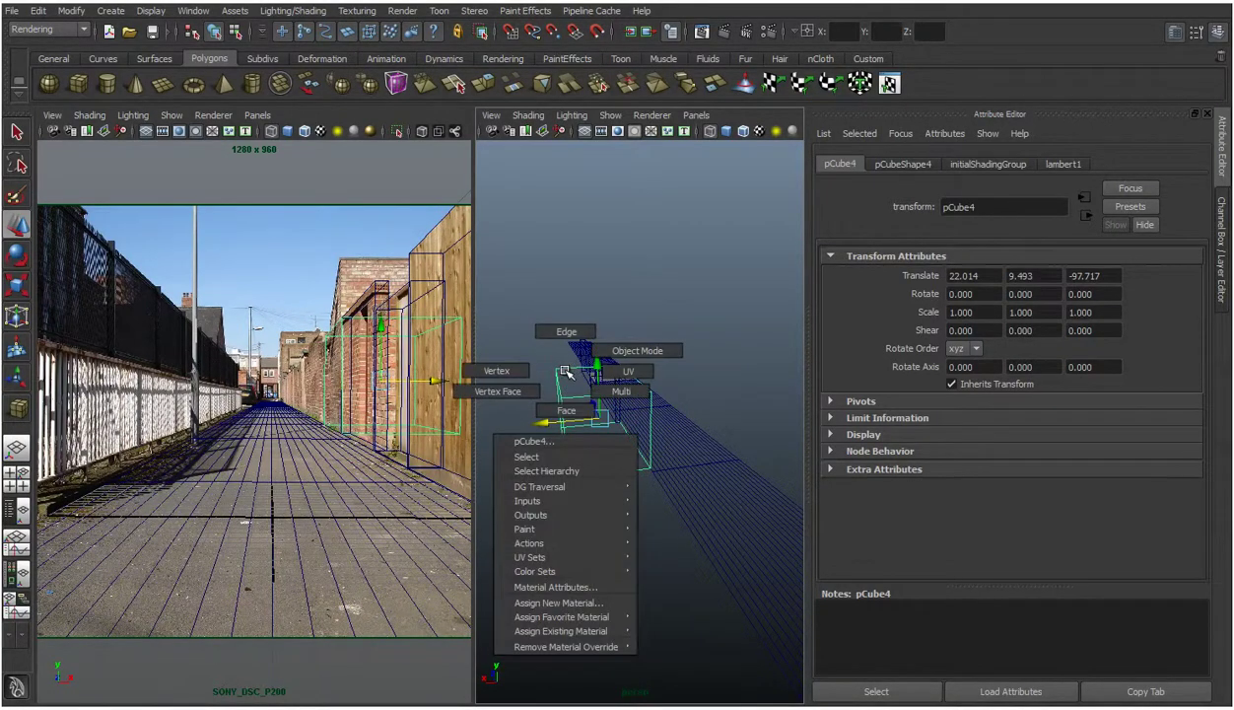
left_click(505, 370)
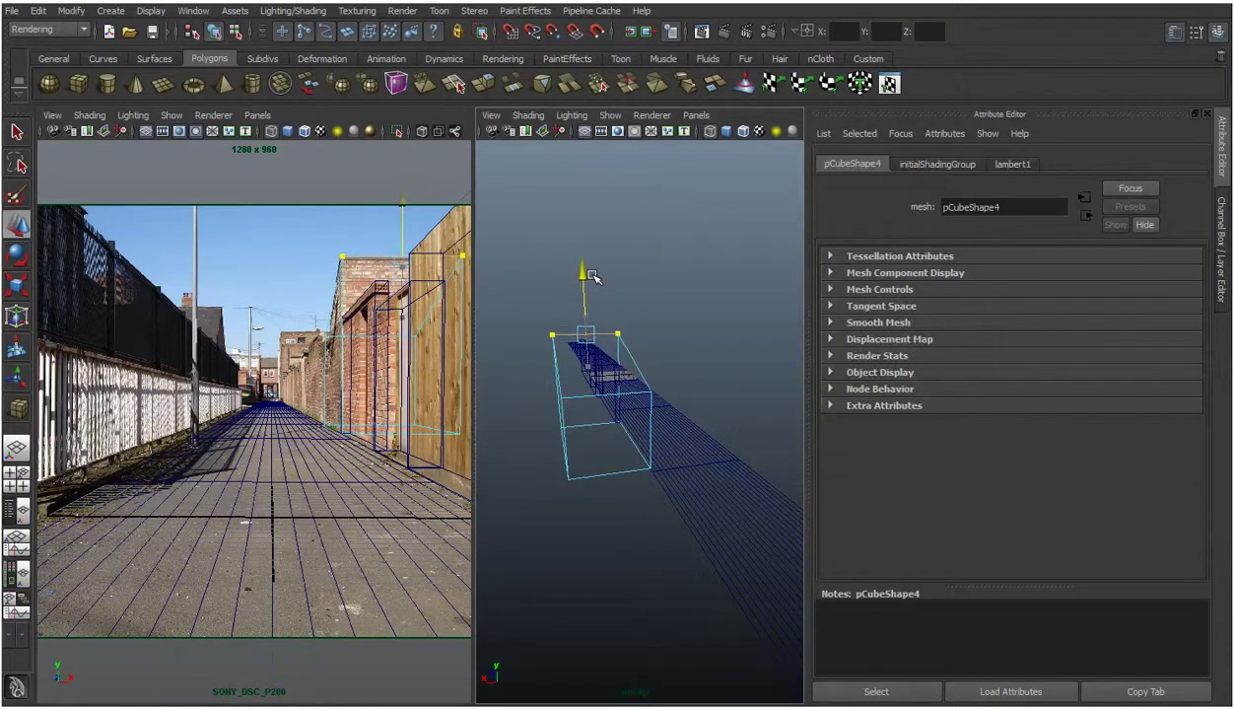
left_click_drag(599, 410, 604, 399)
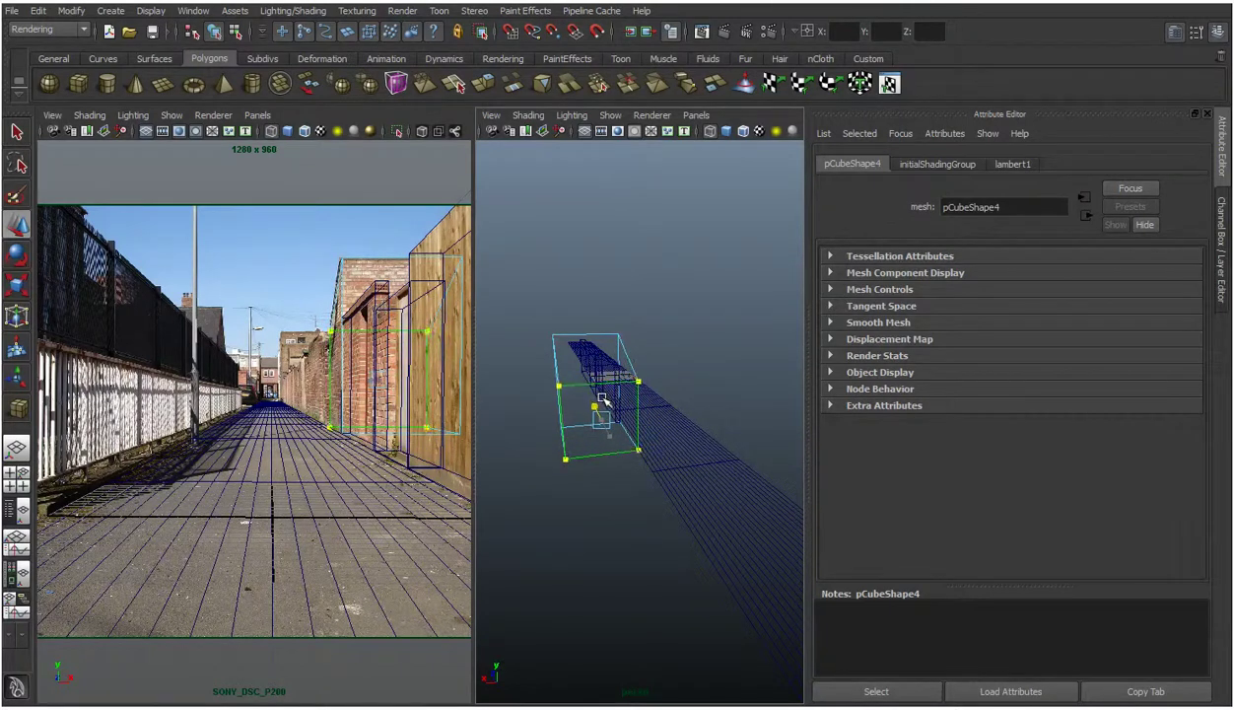
Raise the fourth box's far top edge slightly to follow the wall line in the photo.
key("w")
left_click(593, 384)
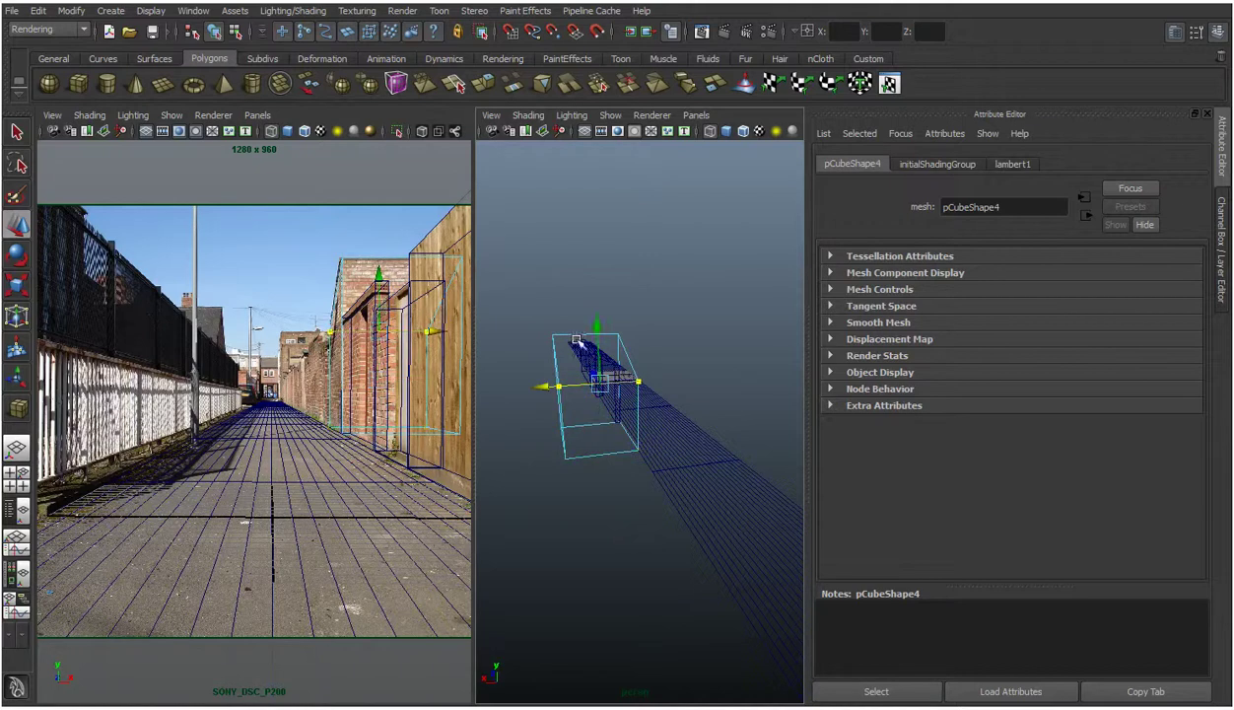
mouse_move(603, 328)
left_mouse_down()
mouse_move(605, 303)
mouse_move(603, 322)
left_mouse_up()
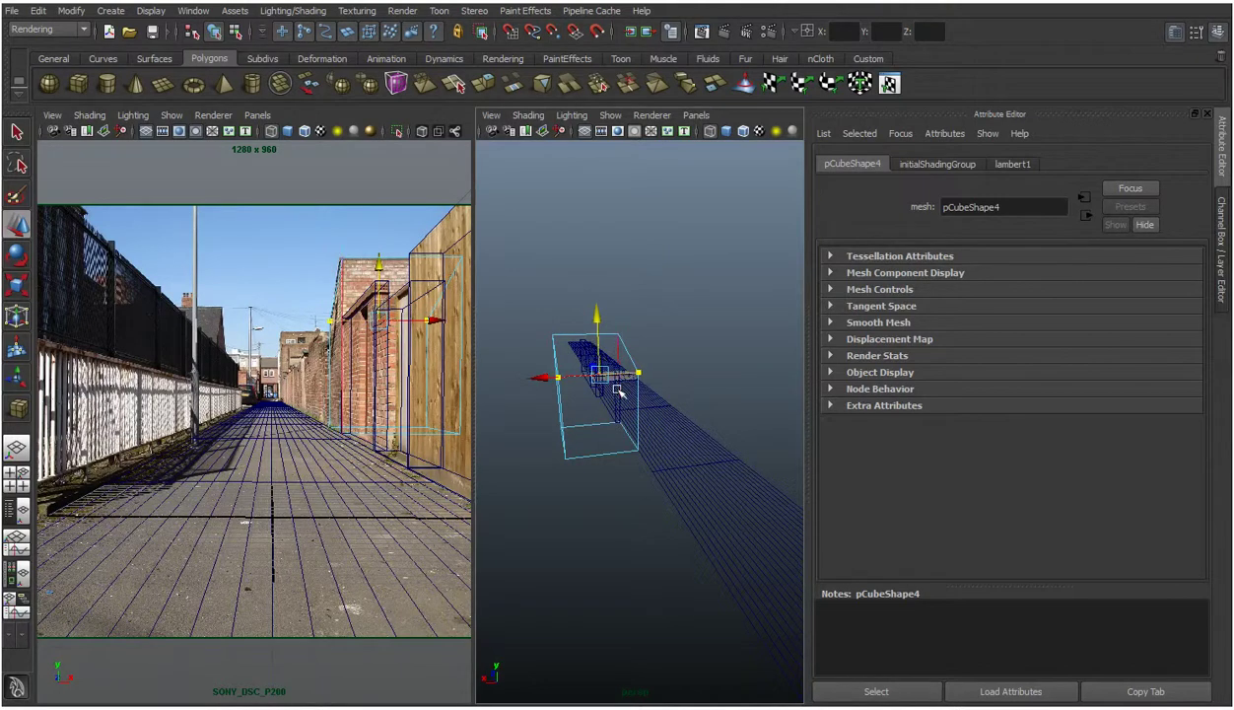
Examine the blocked-out boxes and ground plane from several angles against the alley photo in an enlarged perspective view.
left_click_drag(625, 377, 570, 380, "alt")
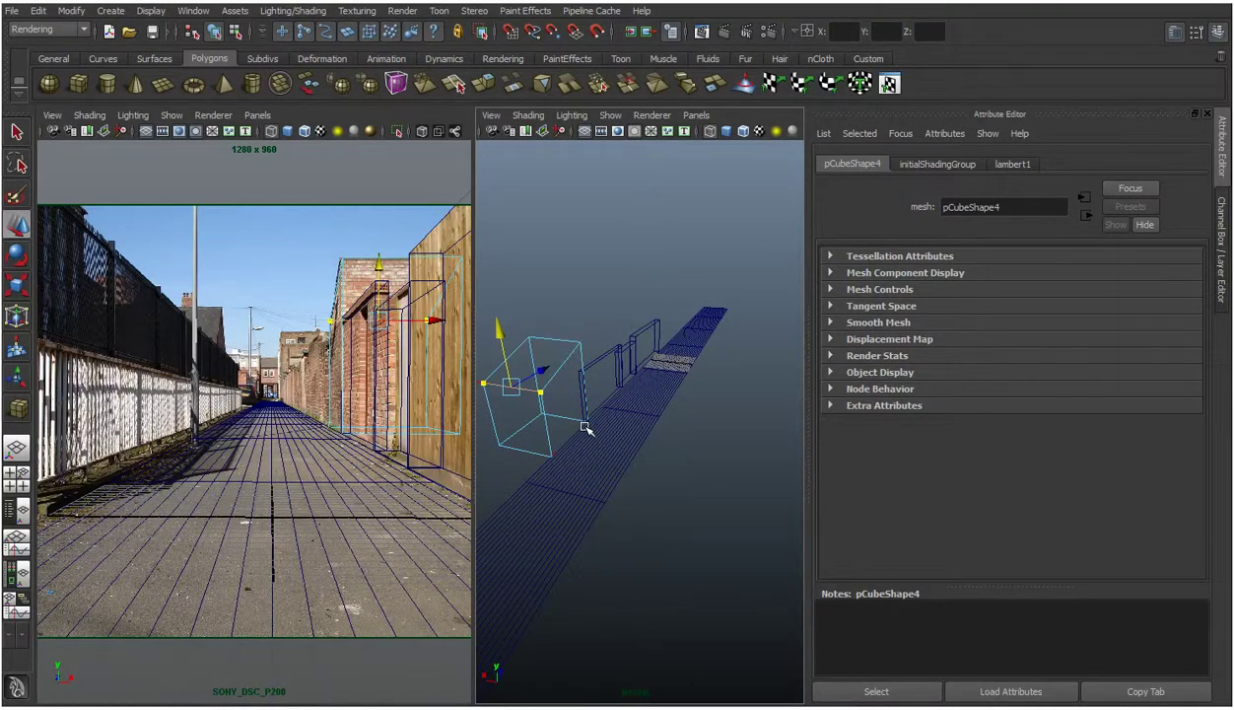
key("space")
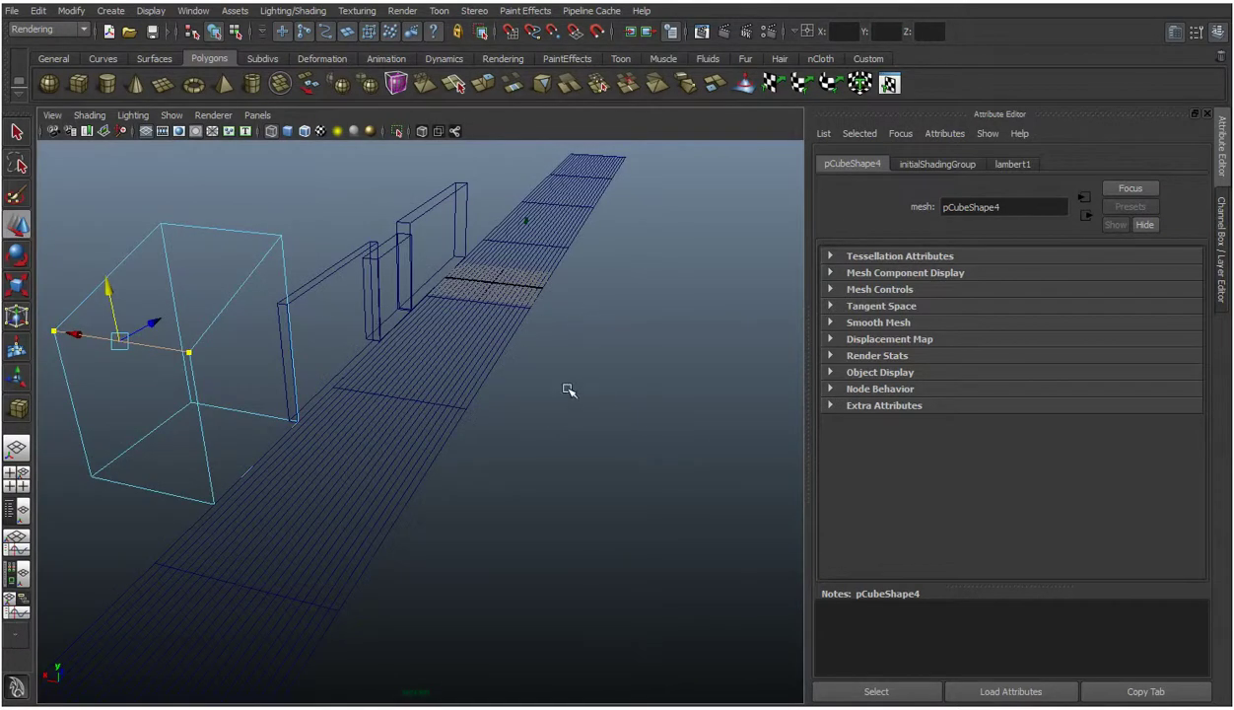
left_click(567, 389)
left_click_drag(568, 389, 246, 395, "alt")
left_click_drag(405, 401, 408, 409, "alt")
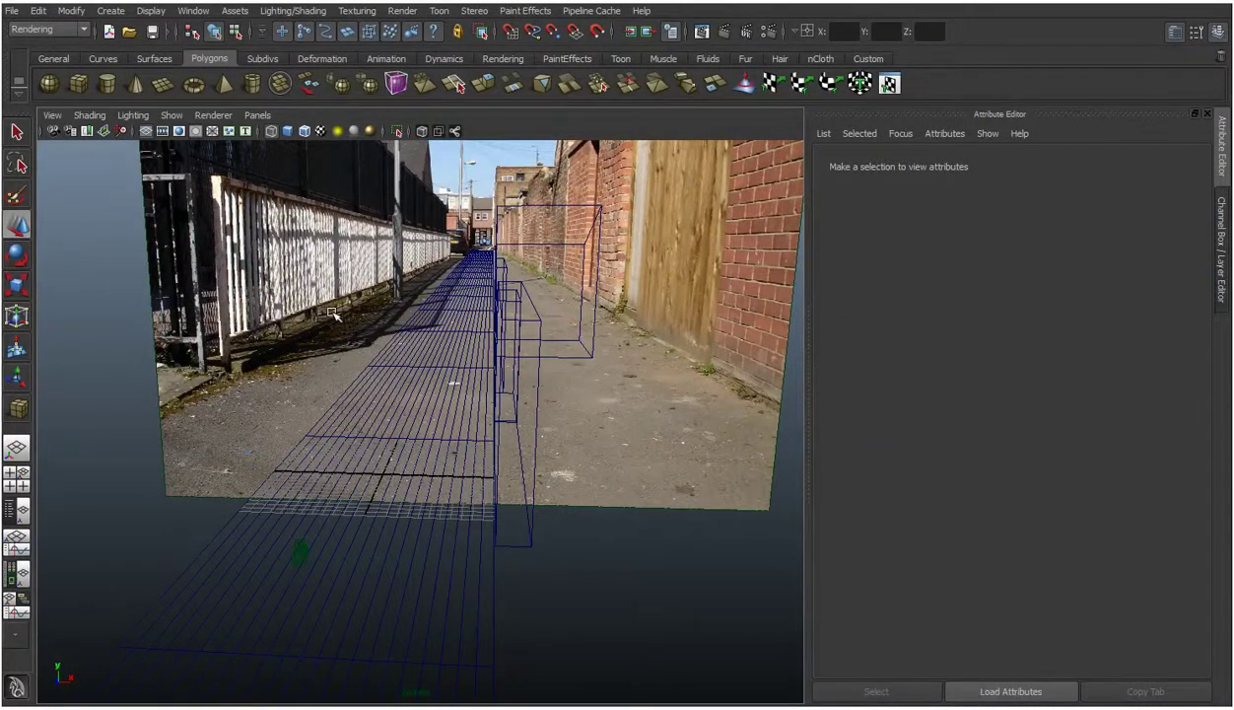
left_click_drag(434, 373, 442, 372, "alt")
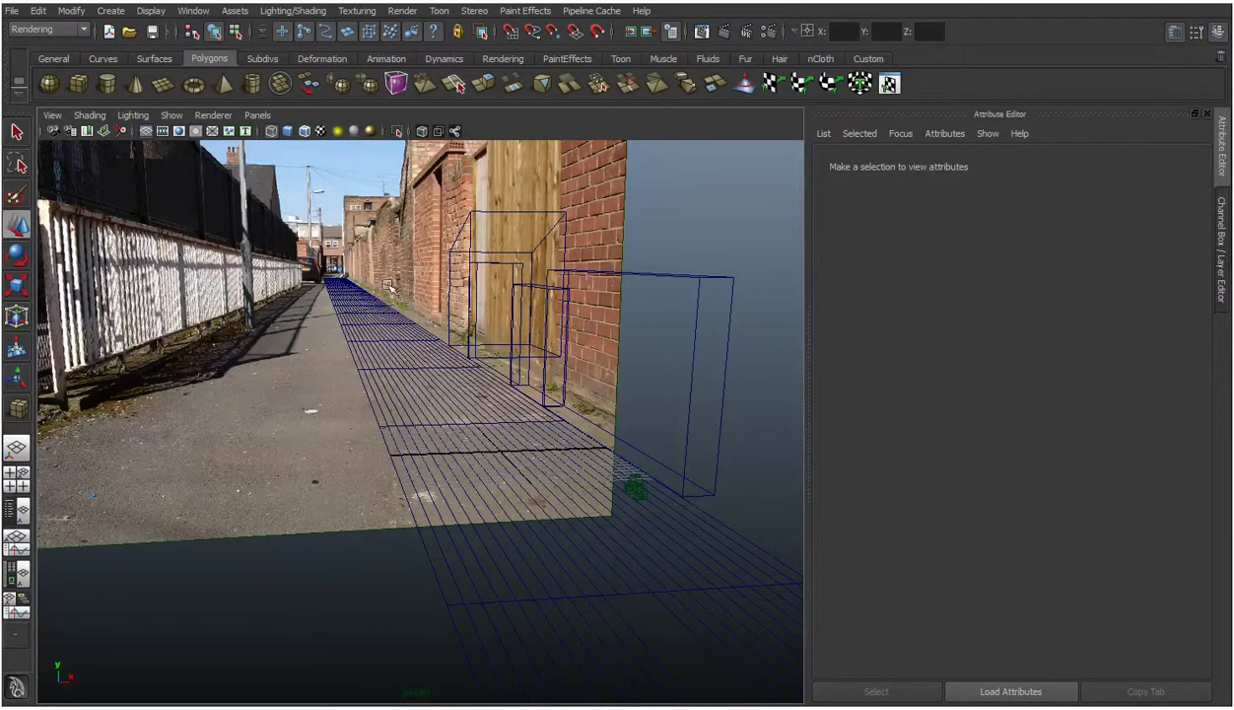
left_click_drag(386, 315, 375, 314, "alt")
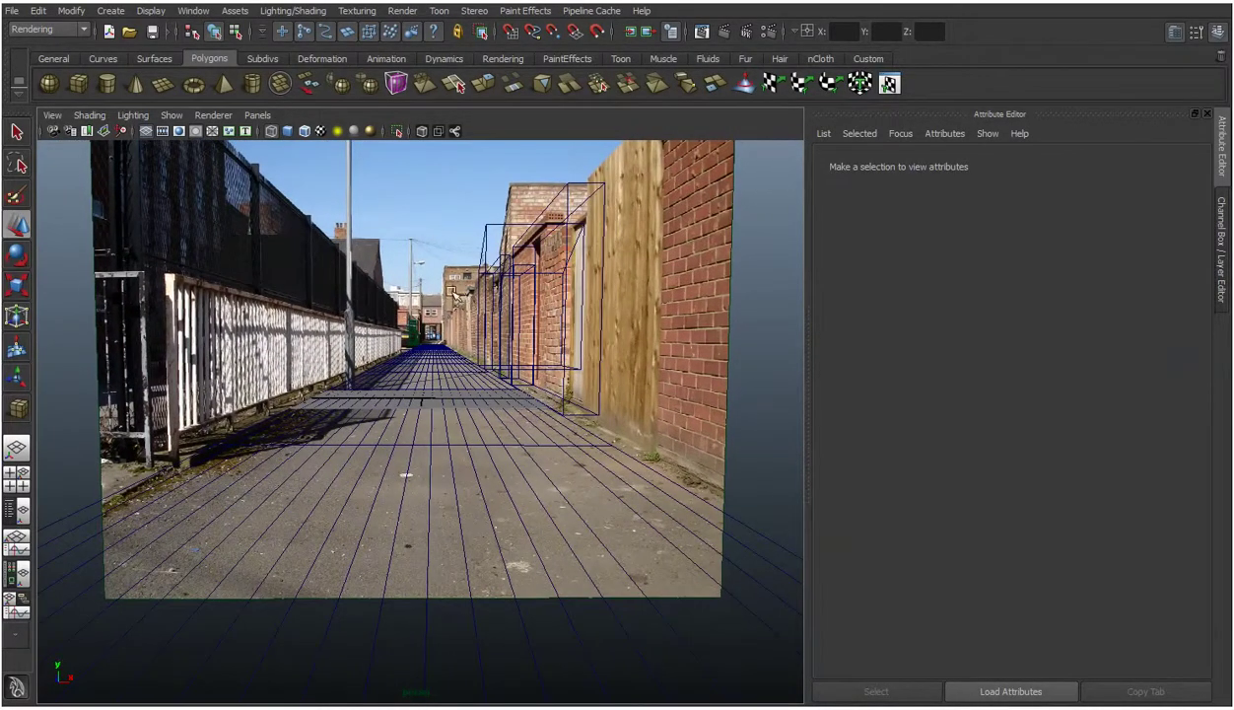
left_click_drag(440, 287, 442, 292, "alt")
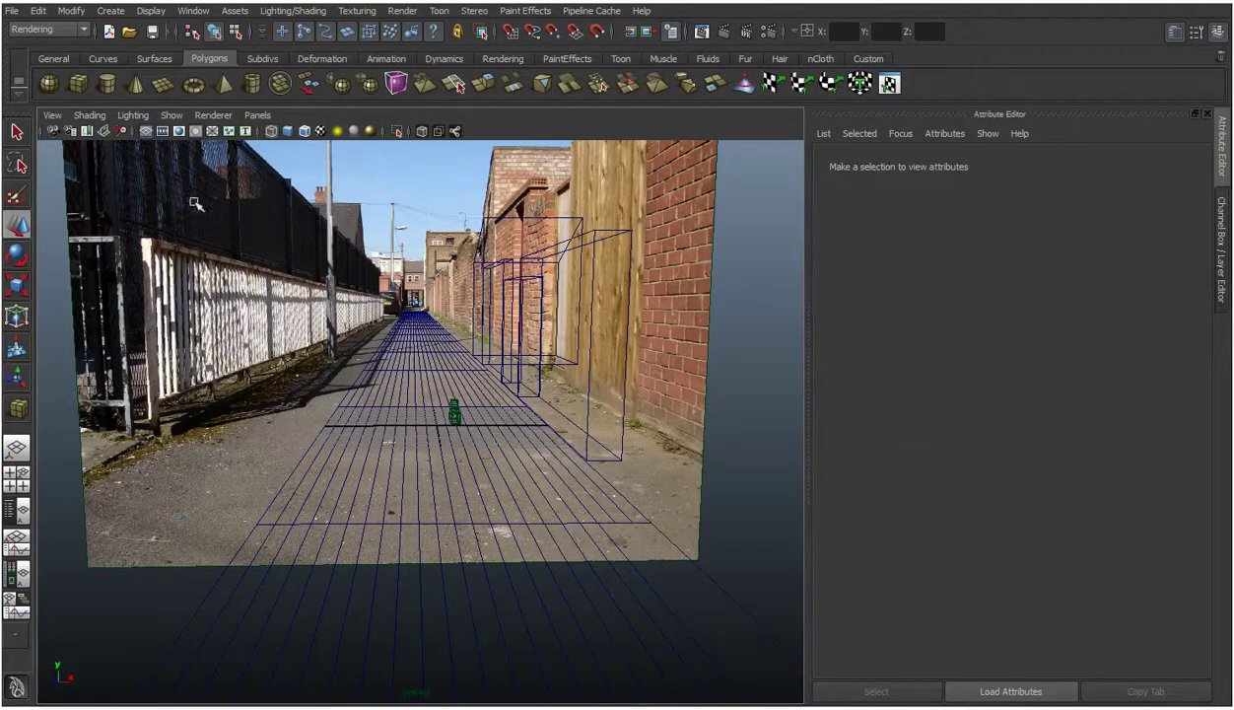
Switch the viewport to the SONY_DSC_P200 camera.
left_click(256, 115)
mouse_move(296, 128)
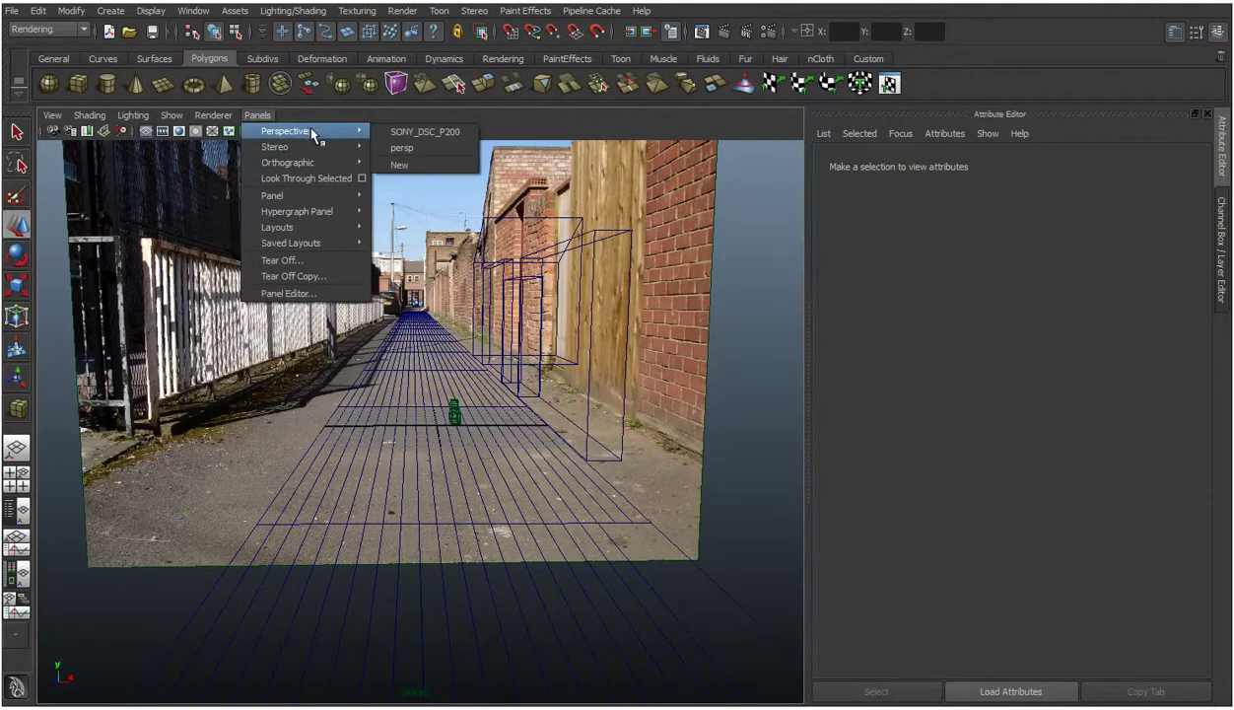
left_click(406, 130)
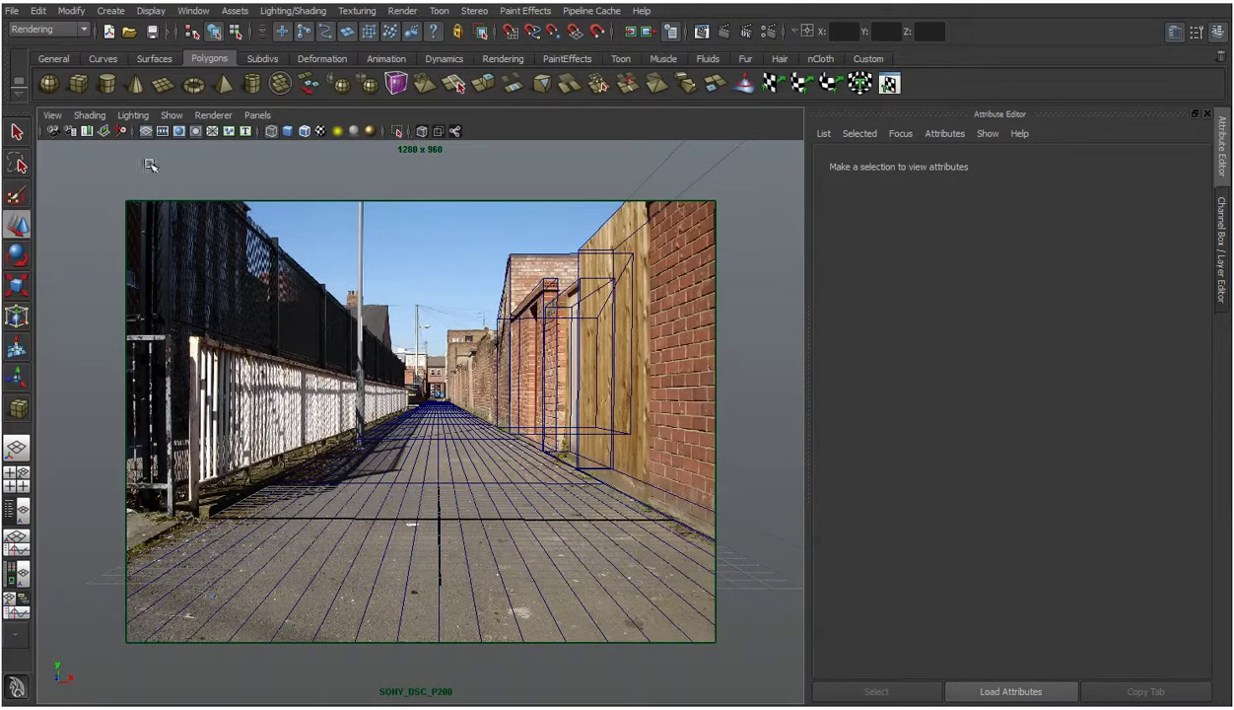
Create a polygon cylinder at the foot of the left-hand lamp post, about 37 units tall.
left_click(108, 86)
key("space")
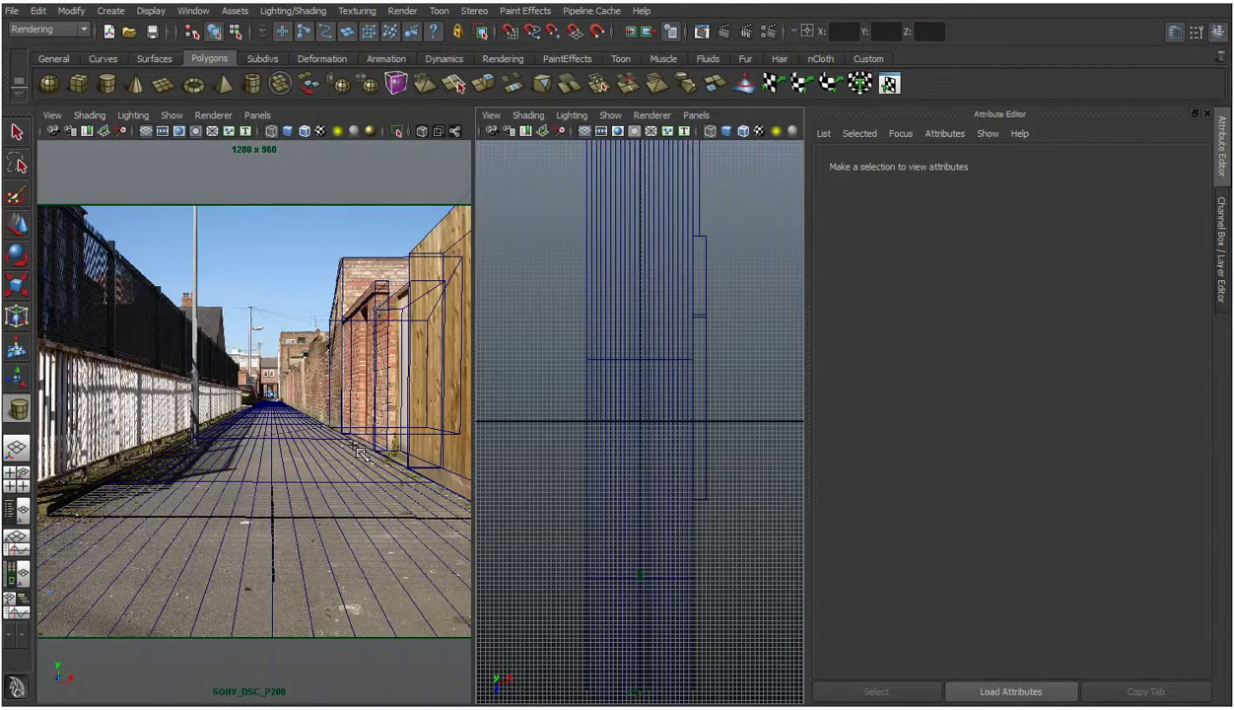
scroll(628, 407, "down", 2)
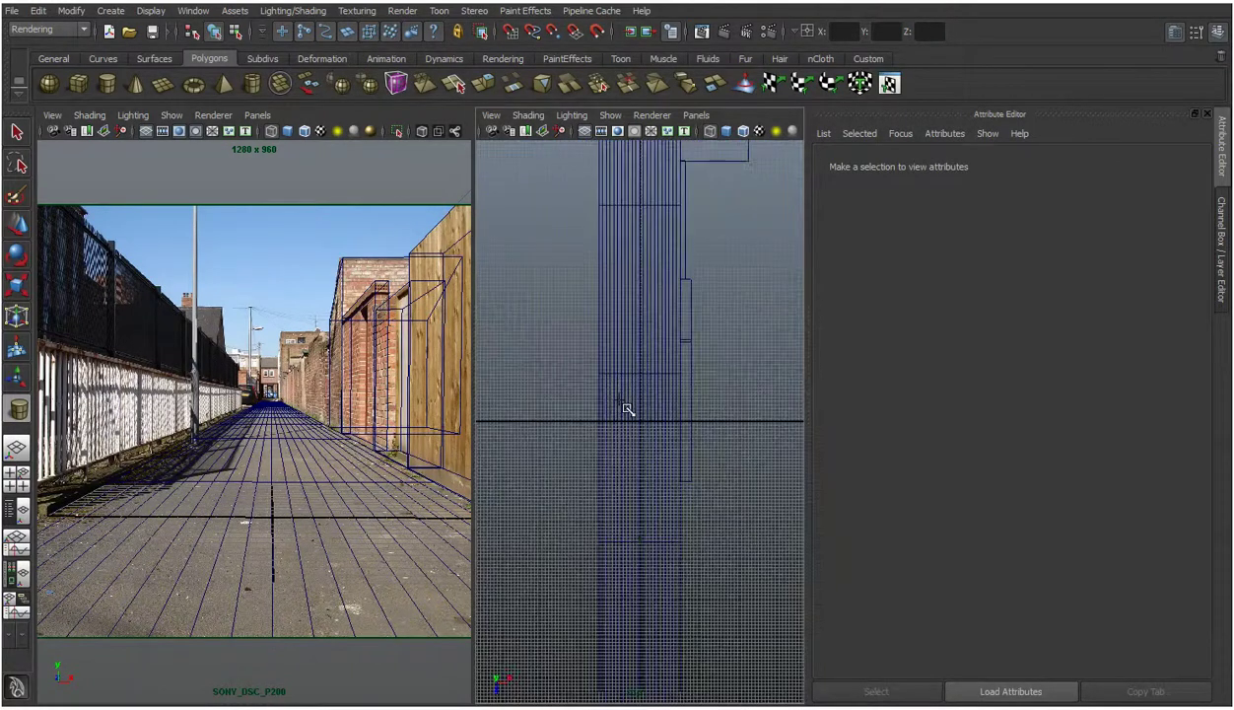
left_click(604, 254)
left_click_drag(604, 254, 605, 256)
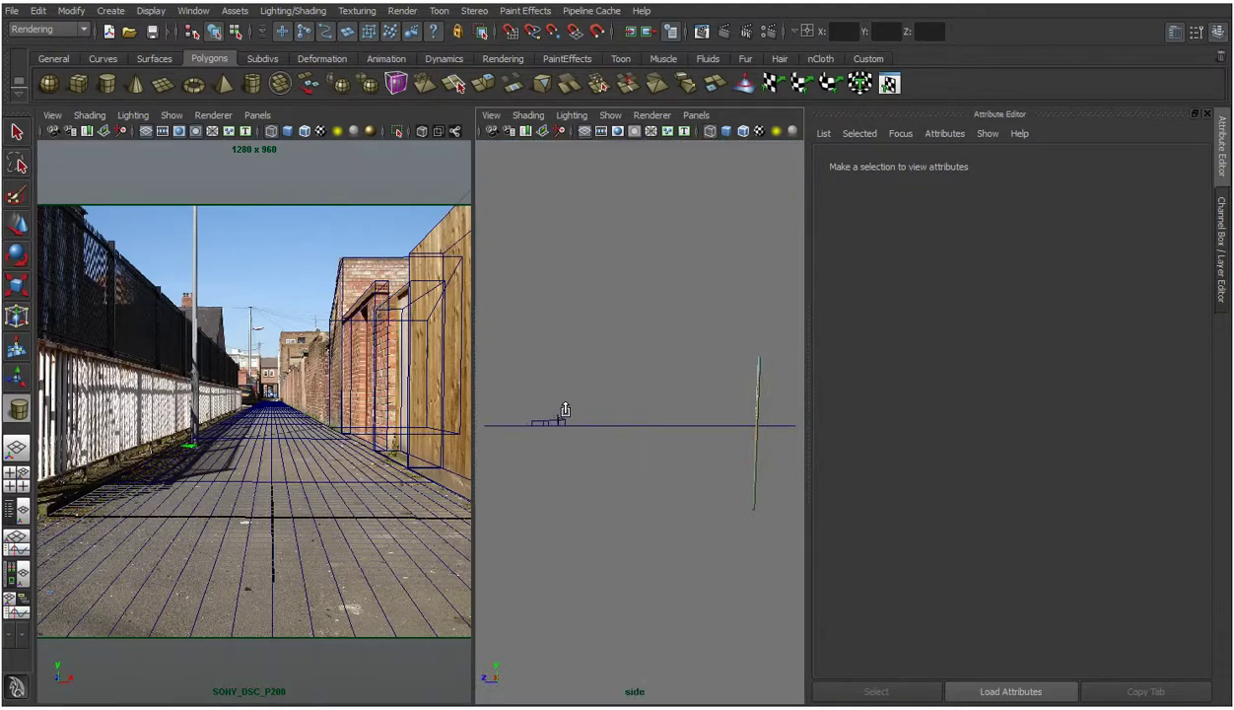
left_click_drag(564, 412, 568, 407)
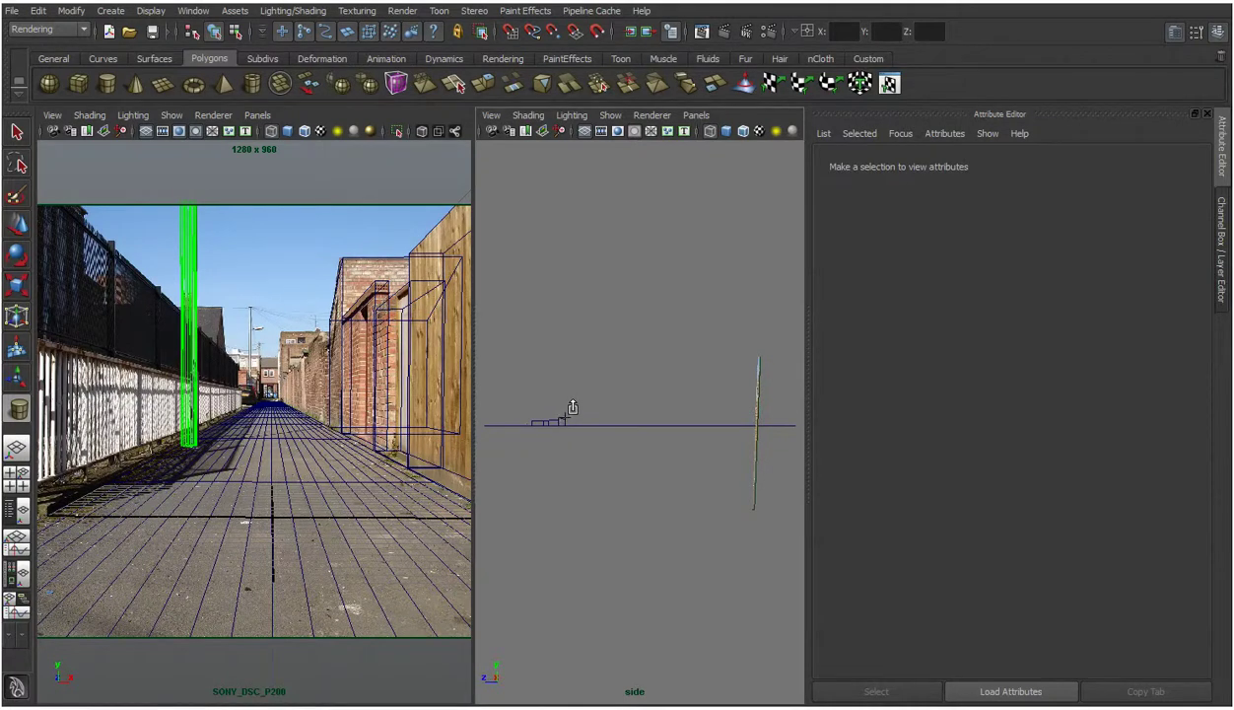
left_click_drag(572, 406, 567, 412)
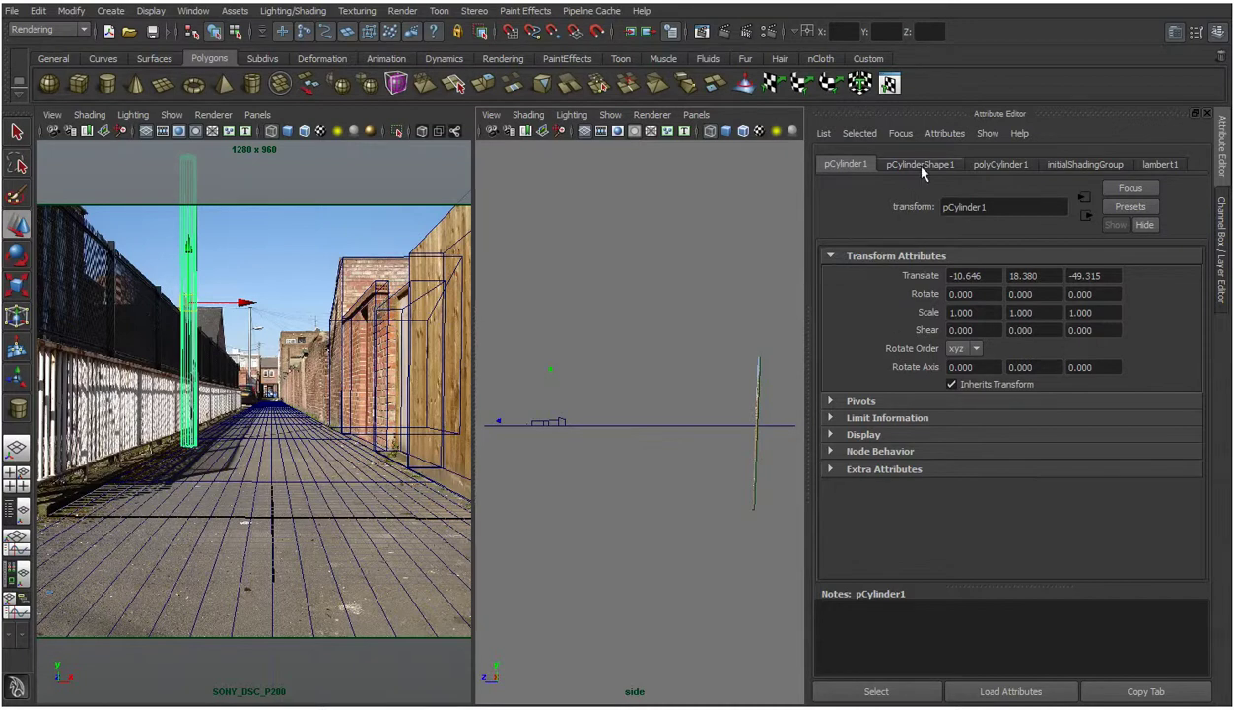
Fit the cylinder to the lamp post with radius 0.88, height 33 and 6 height subdivisions, narrowing its shaft above a thicker base.
left_click(997, 164)
double_click(976, 276)
type(".")
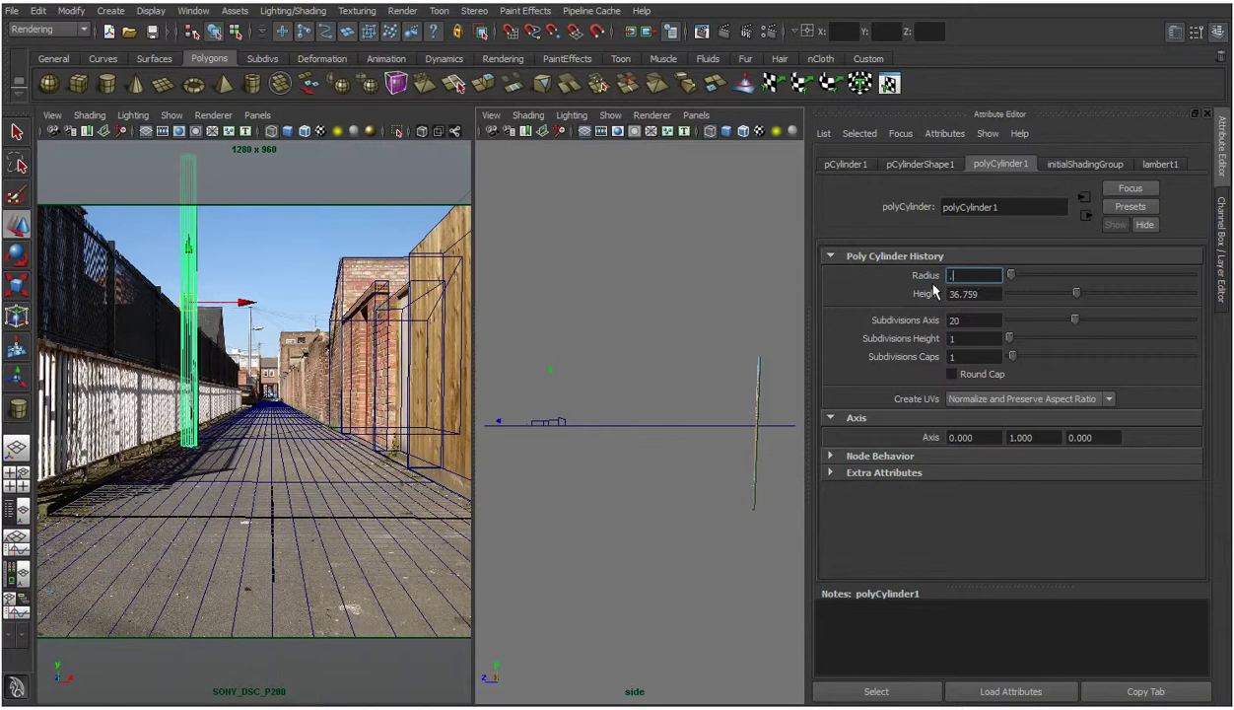
left_click_drag(218, 320, 230, 318)
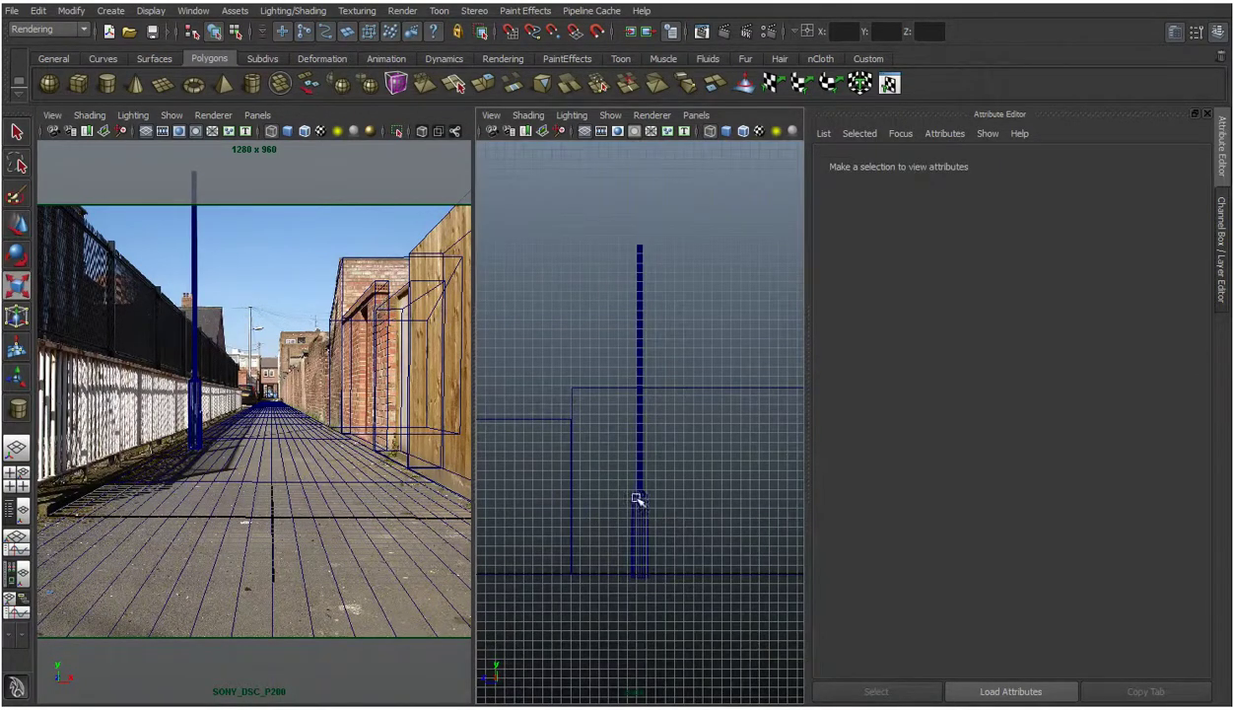
Adjust the lamp-post cylinder in the enlarged camera view so its base and shaft line up with the pole in the photo.
left_click_drag(627, 490, 691, 535)
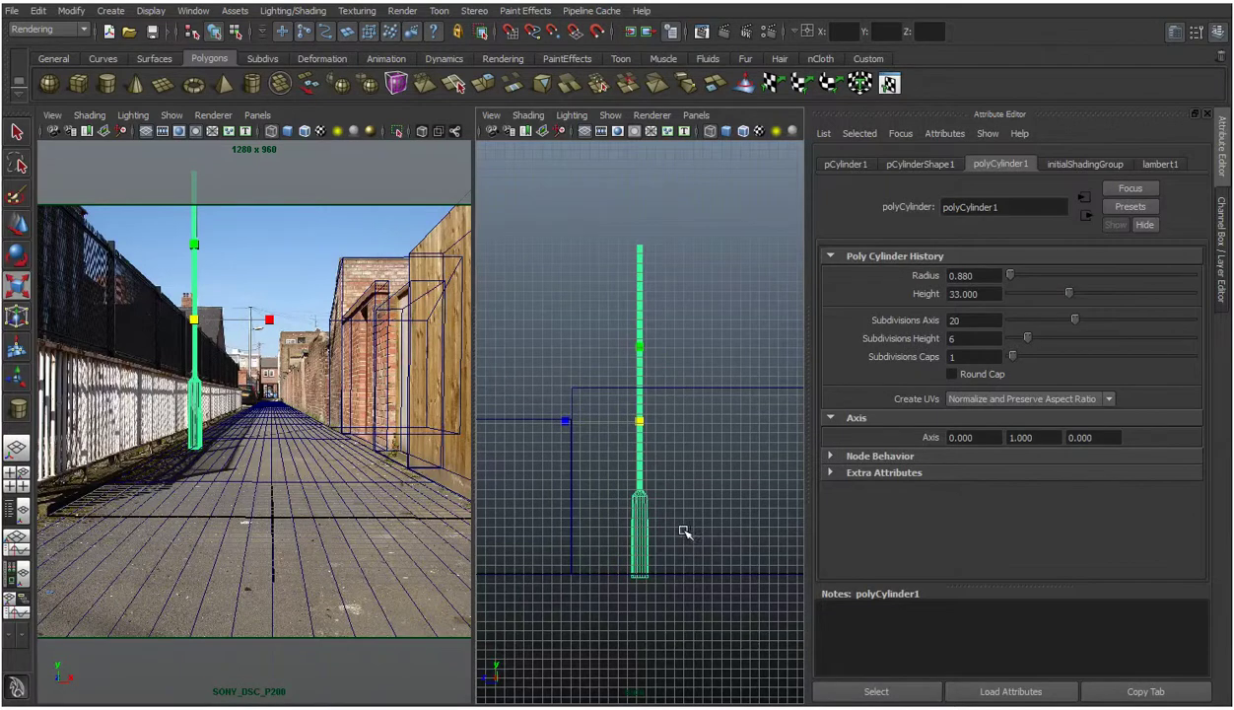
key("space")
key("space")
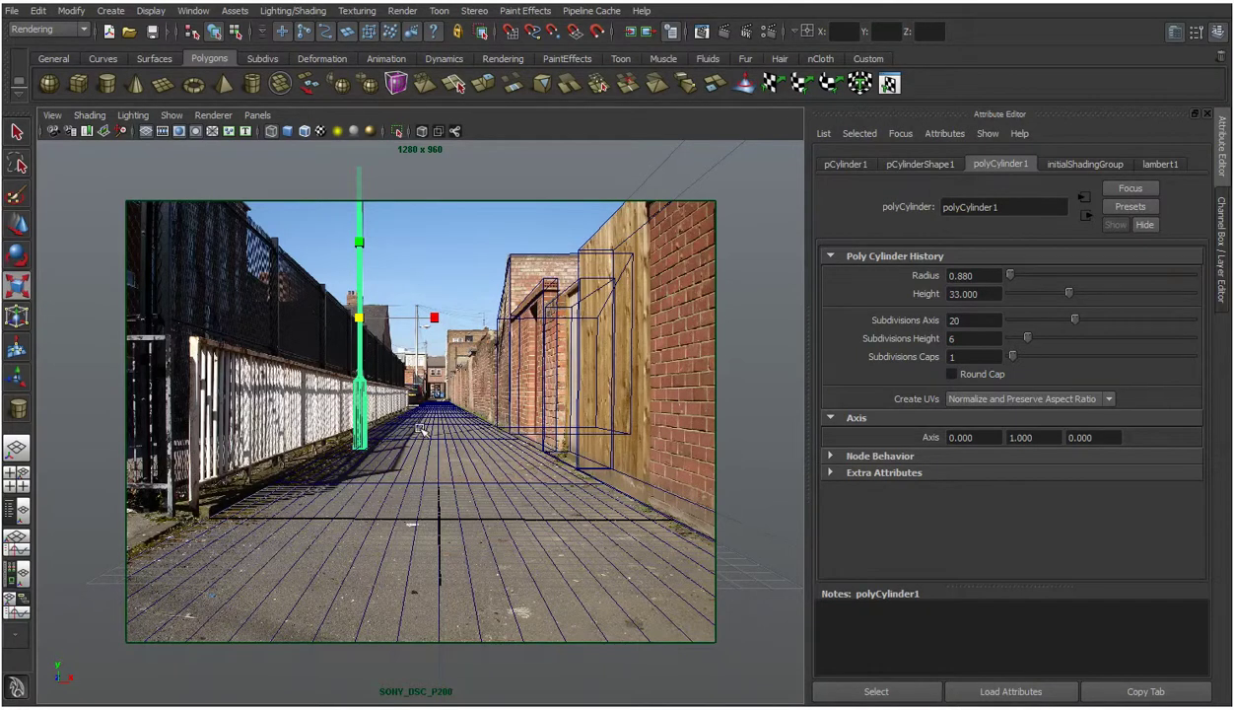
key("w")
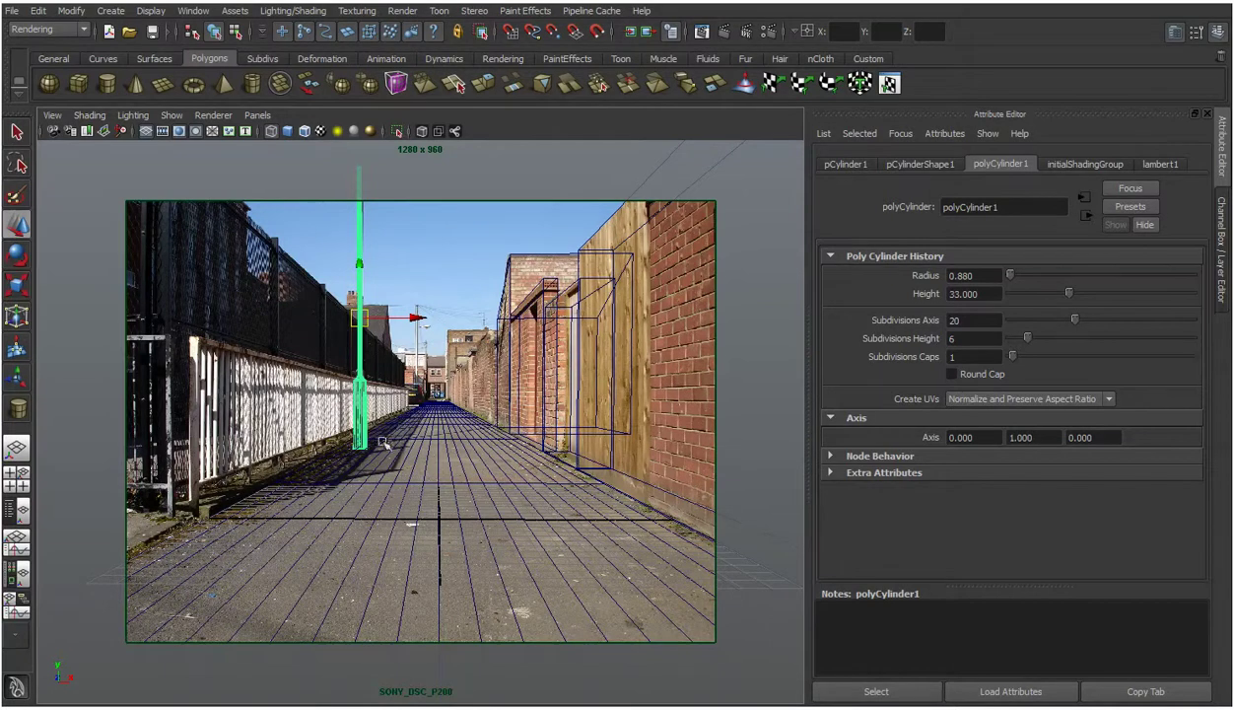
key("ctrl+z")
key("ctrl+z")
key("ctrl+z")
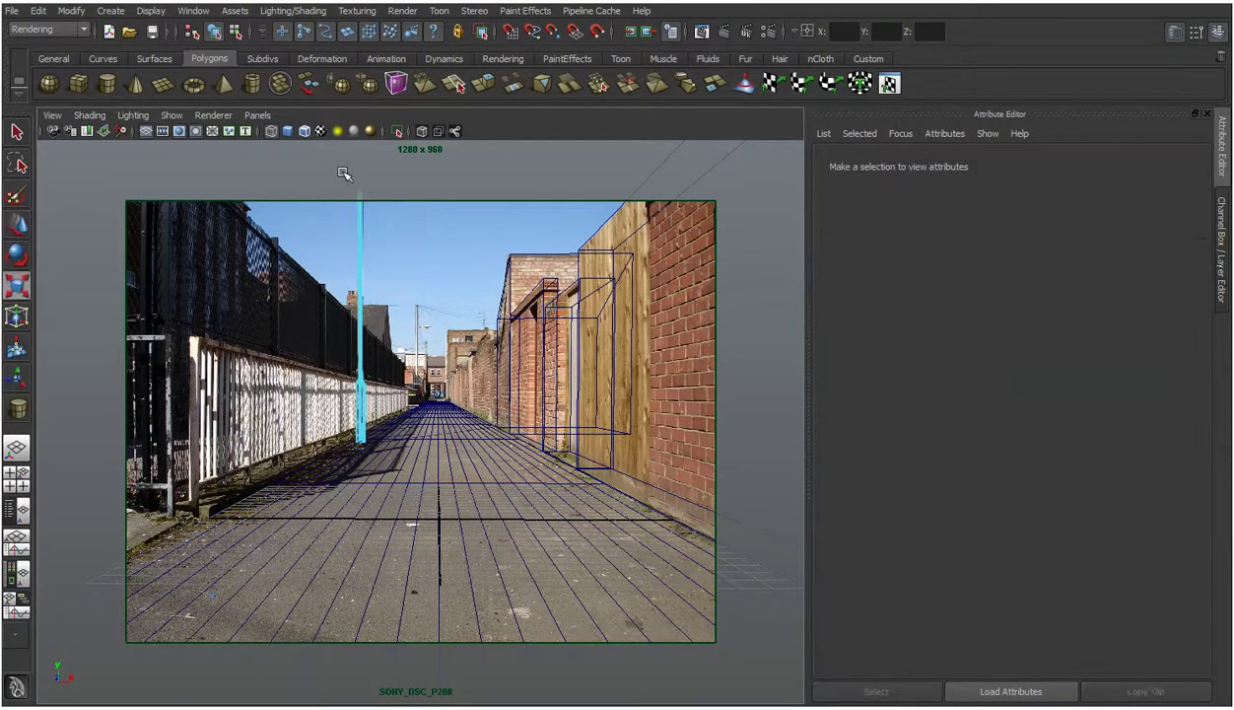
Display the camera view with smooth shading and check the lamp post and wall boxes against the photo, leaving nothing selected.
left_click(286, 132)
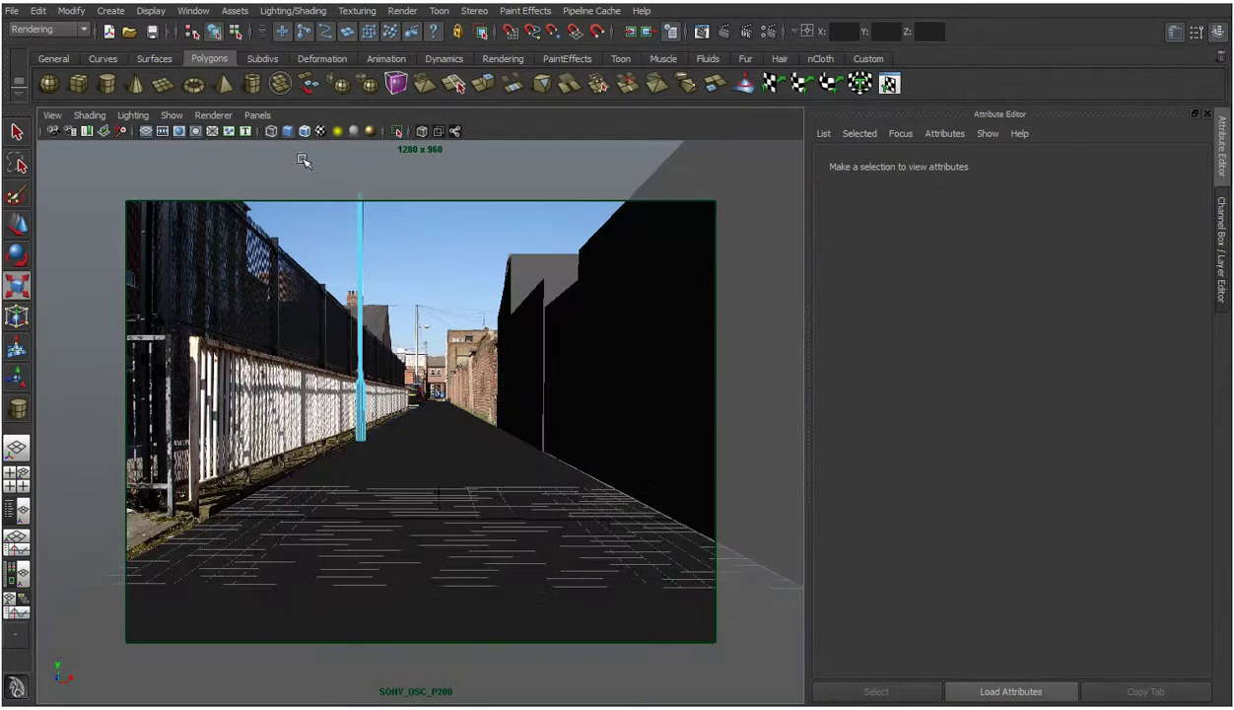
key("q")
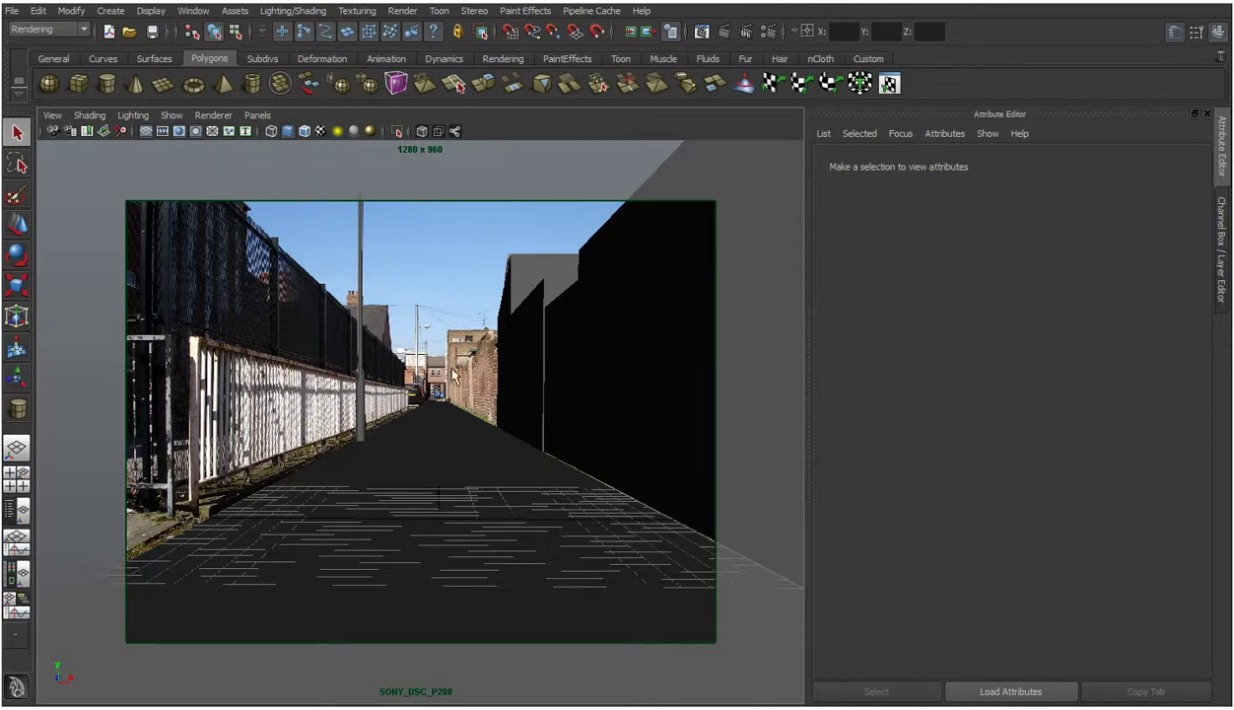
left_click(564, 416)
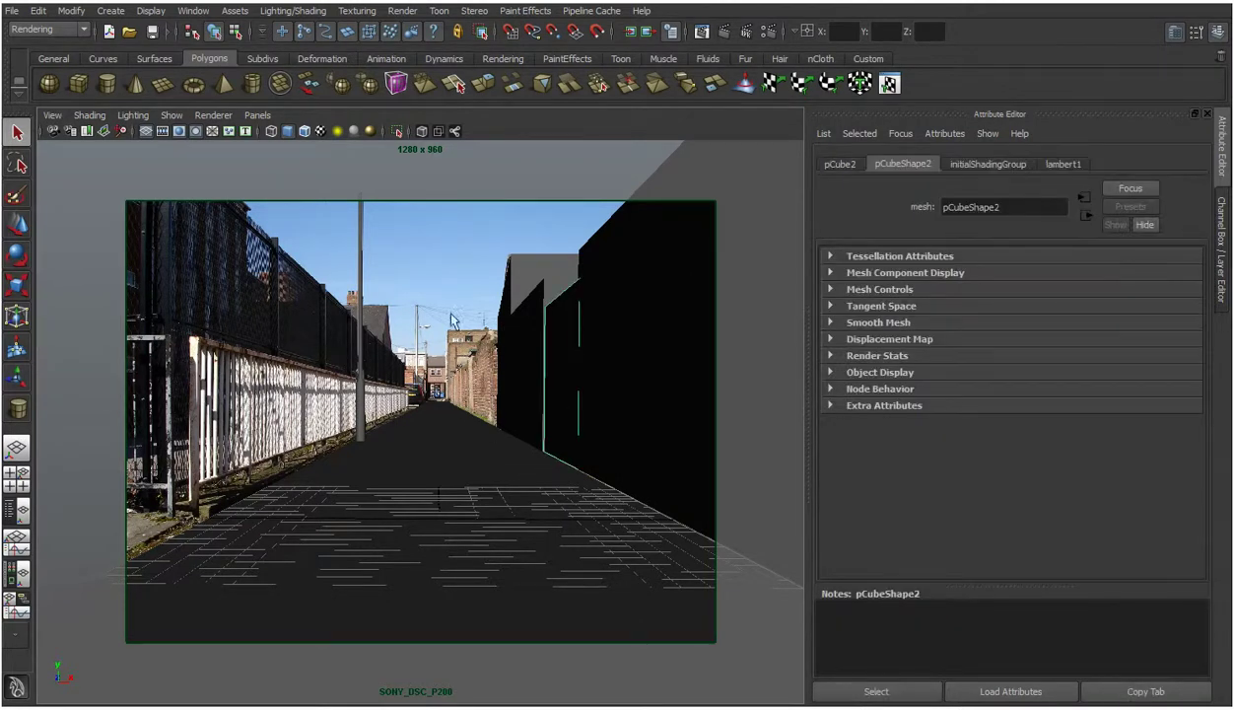
left_click(422, 262)
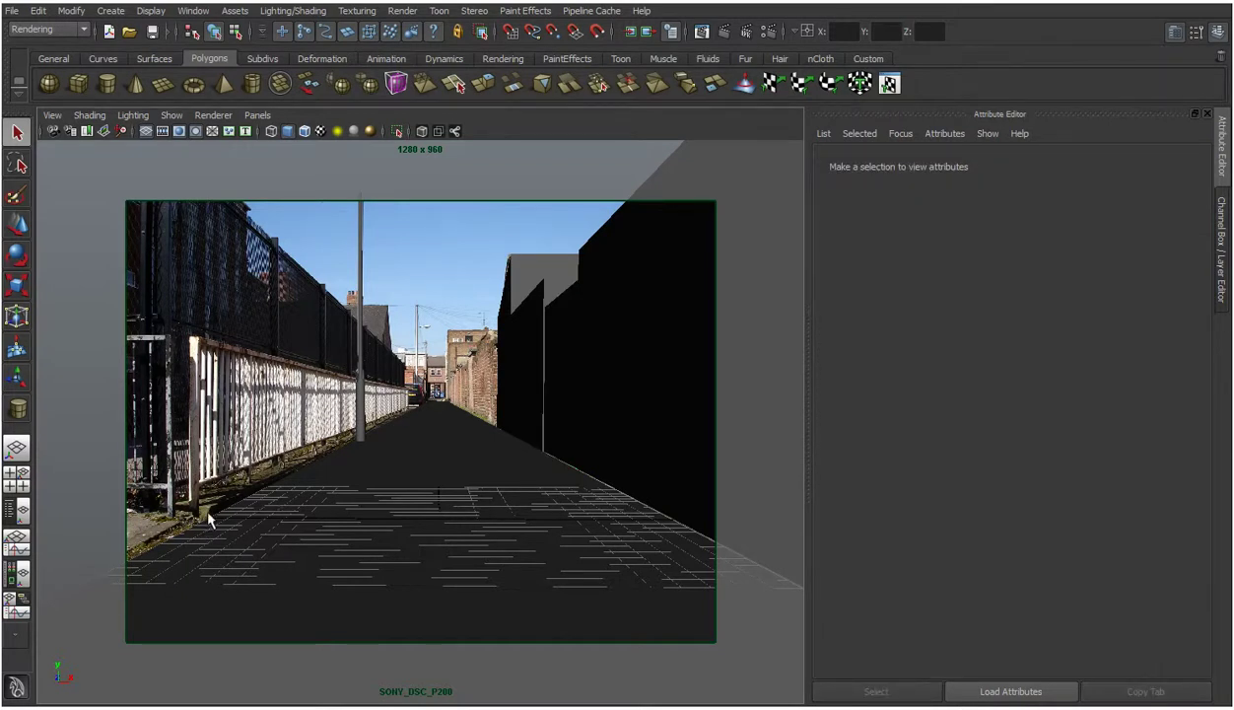